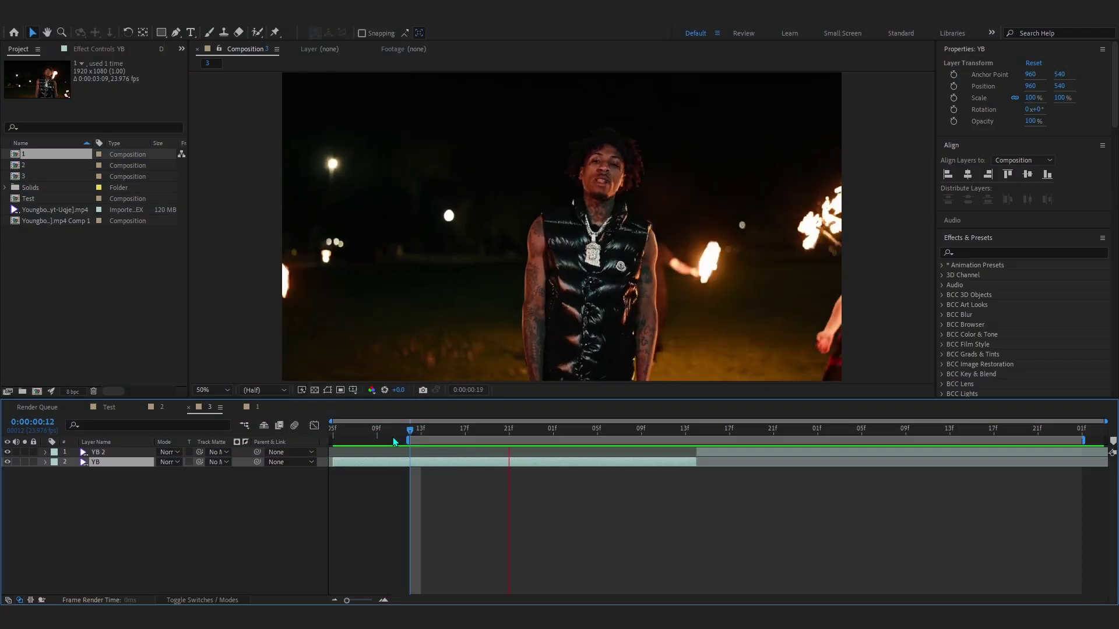
# Preview the transition between the two clips in composition 3 from 0:00:00:12
pyautogui.moveTo(392, 437); pyautogui.dragTo(409, 434)
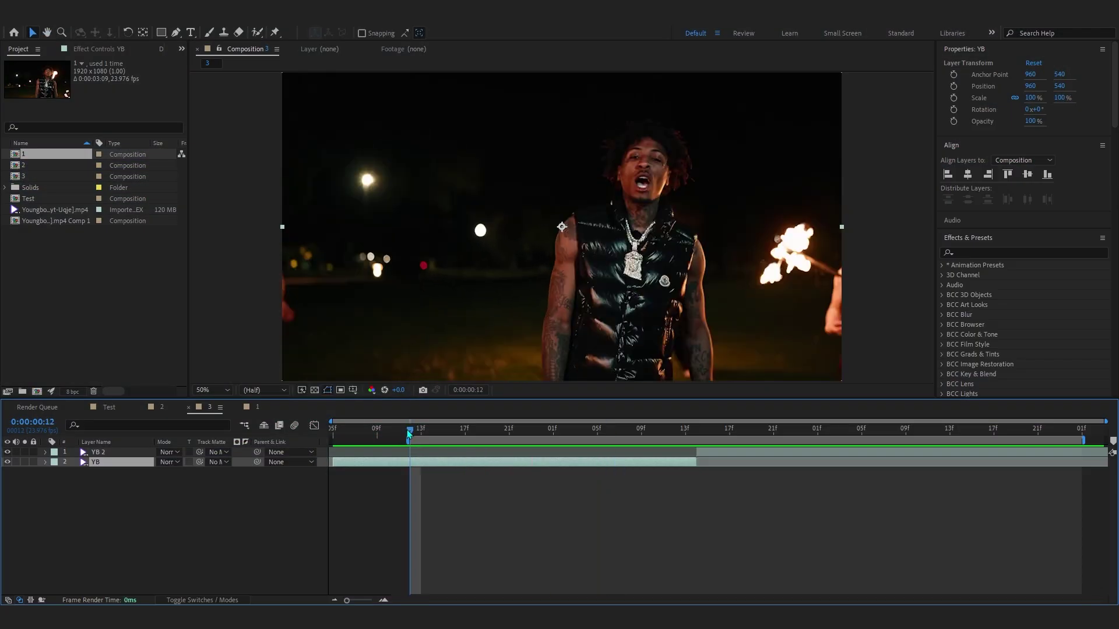
pyautogui.press('space')
pyautogui.press('space')
# Move the YB layer above the YB 2 layer in the layer stack
pyautogui.click(102, 497)
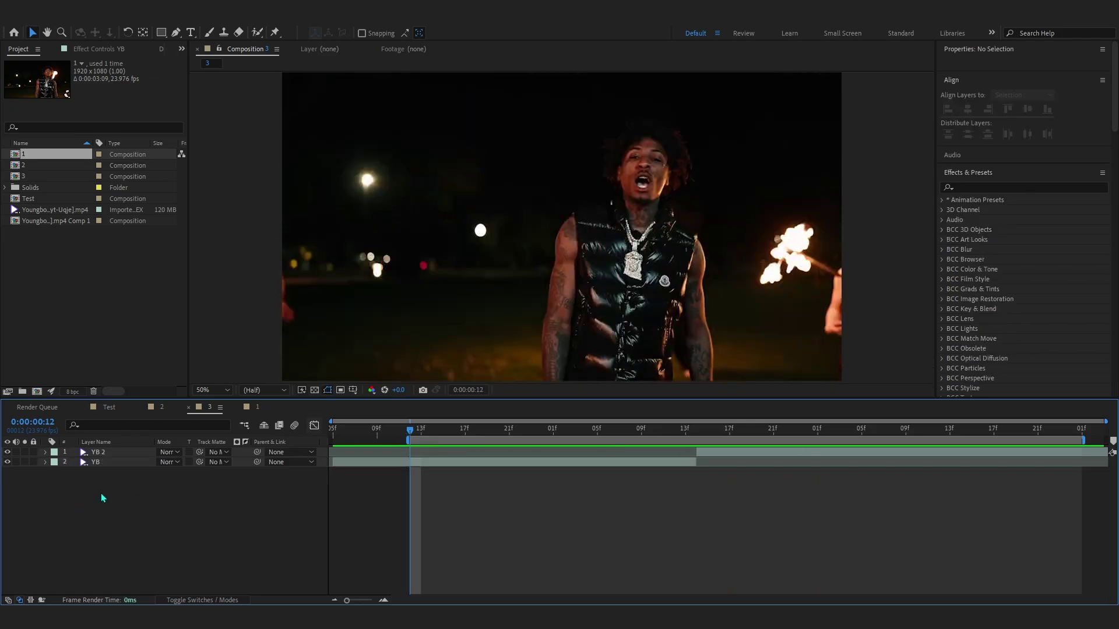
pyautogui.click(107, 464)
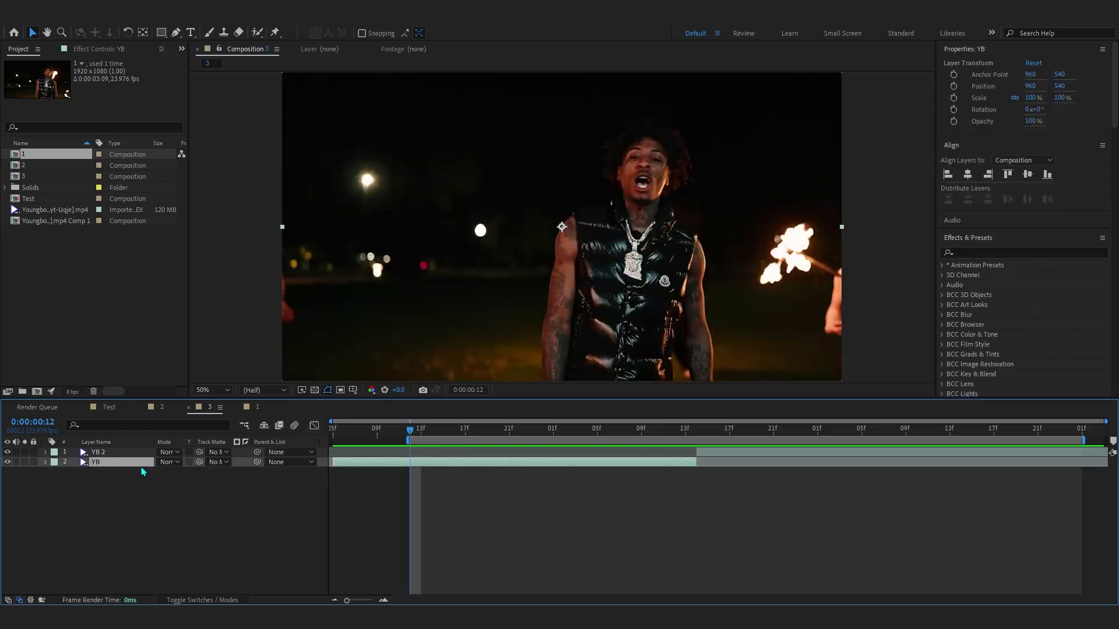
pyautogui.moveTo(139, 457); pyautogui.dragTo(140, 453)
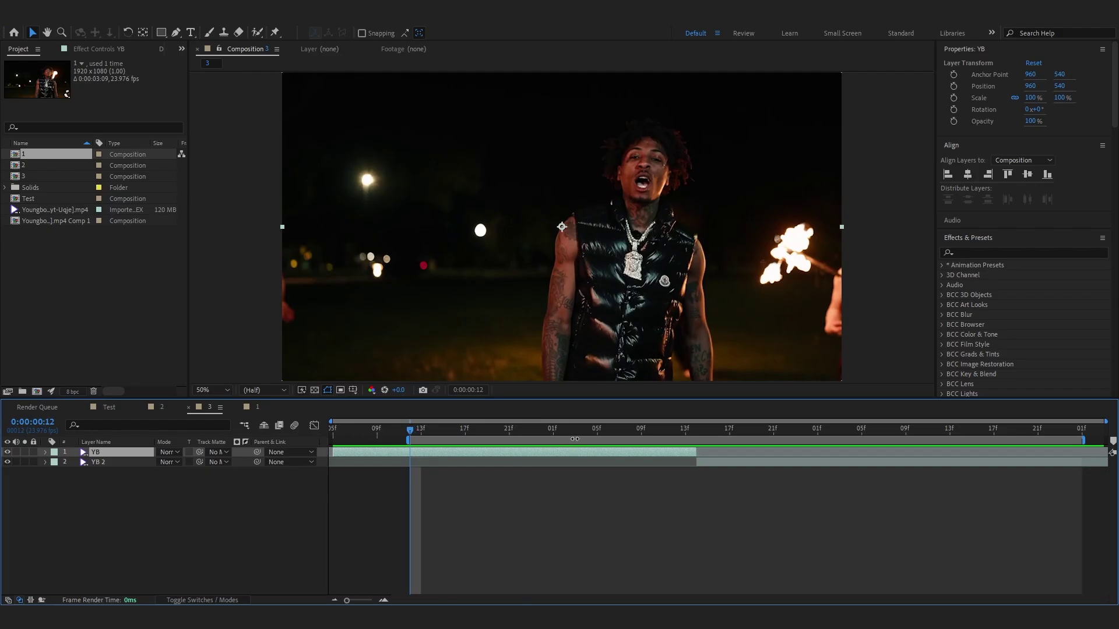
# Apply the Twixtor Pro effect to the YB layer and look up Timewarp as an alternative effect
pyautogui.click(541, 433)
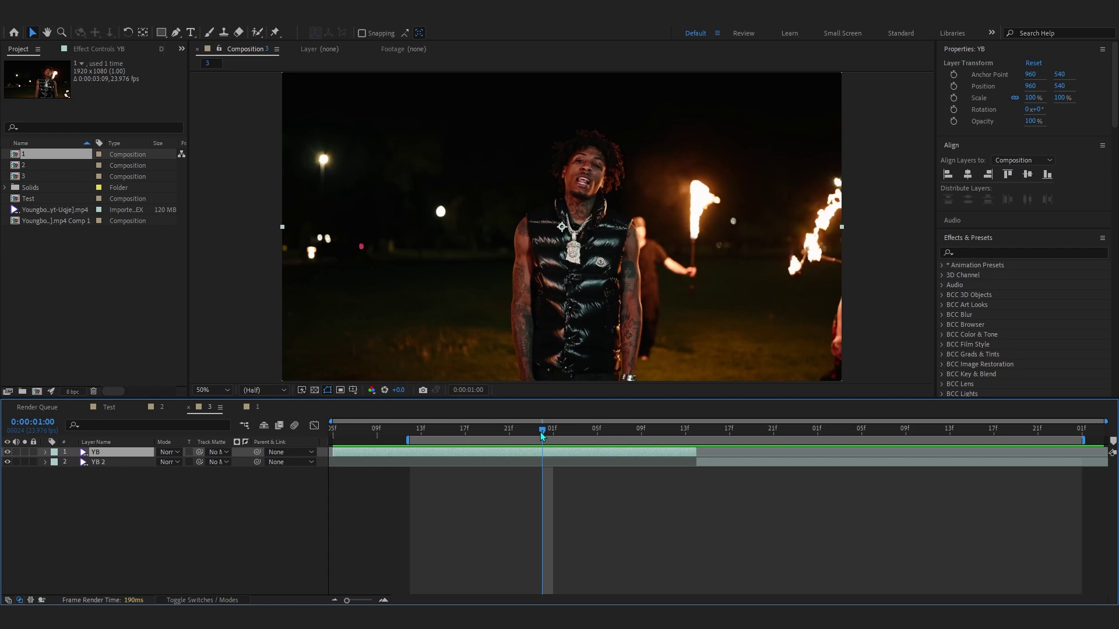
pyautogui.hotkey('ctrl', 'space')
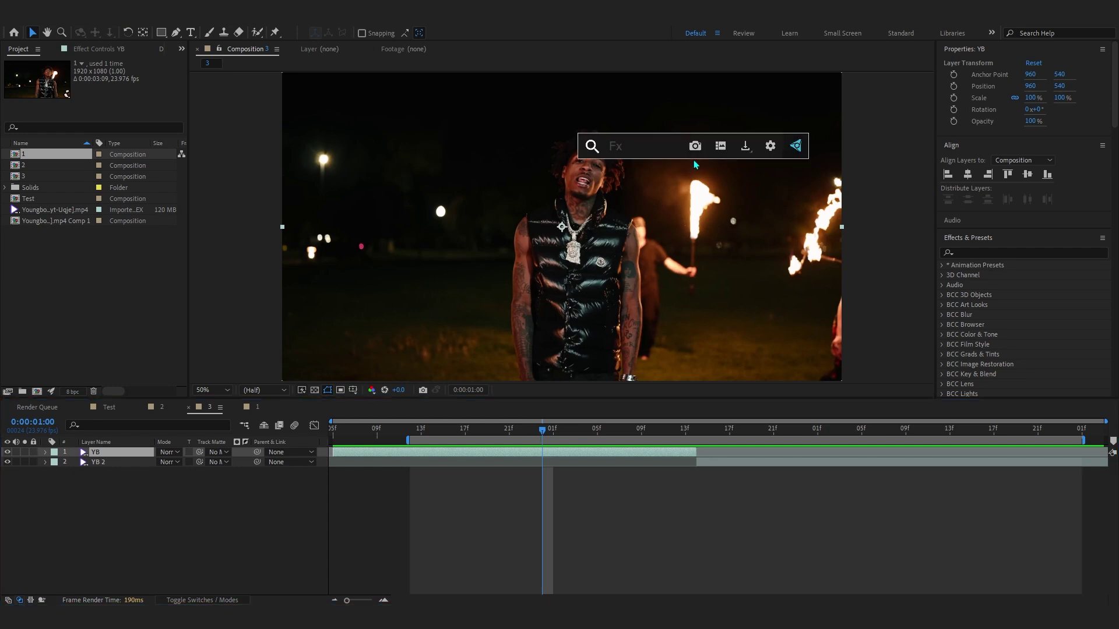
pyautogui.write('twi')
pyautogui.click(660, 219)
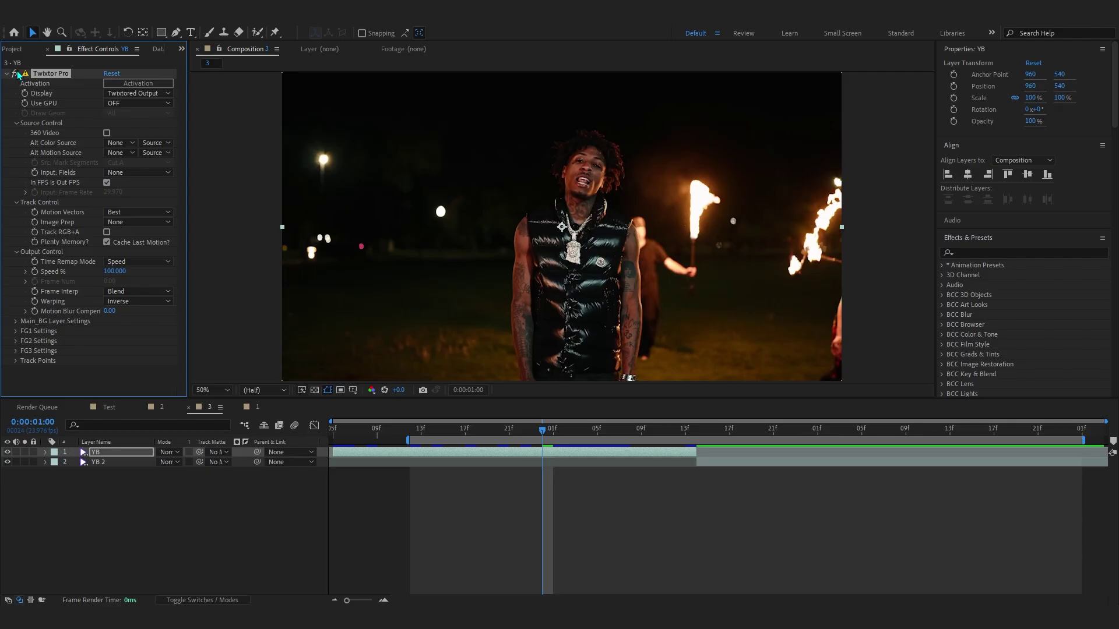
pyautogui.write('timewarp')
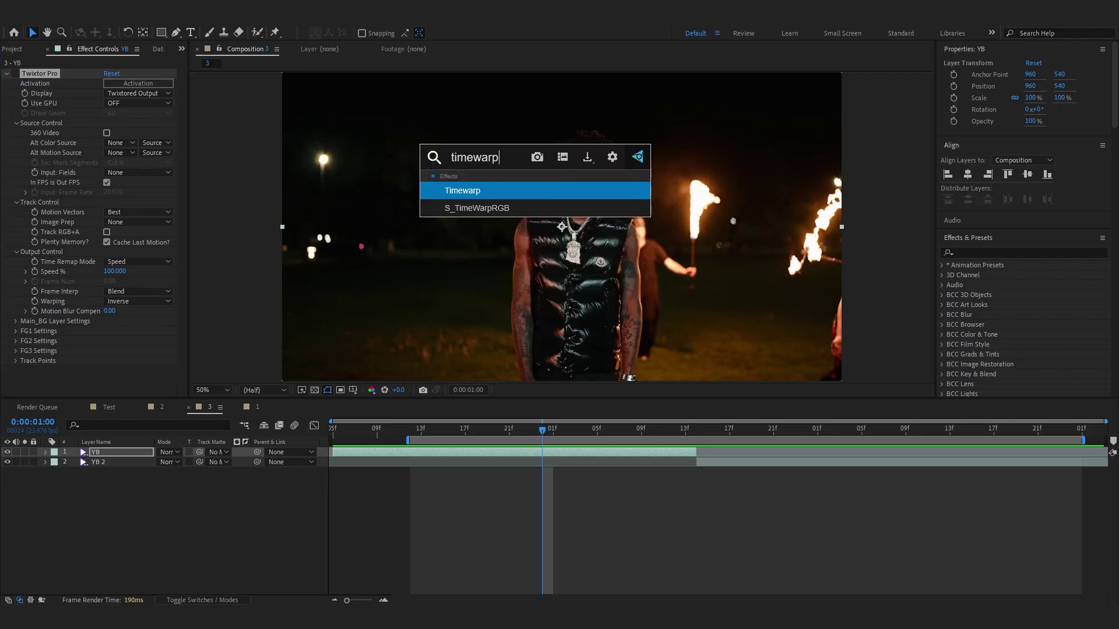
pyautogui.press('Escape')
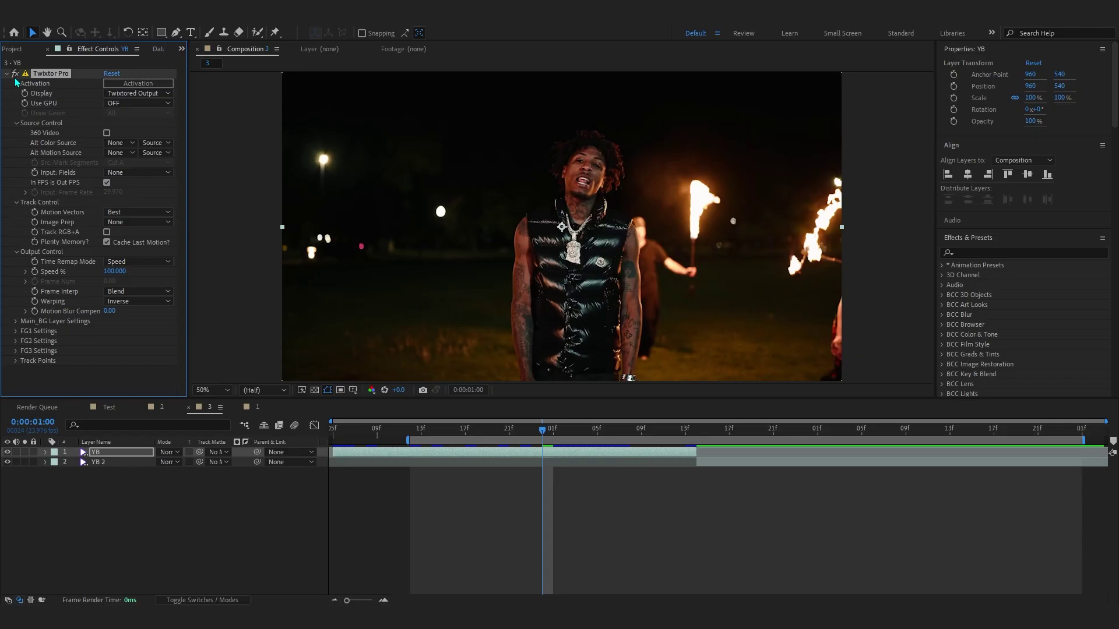
# Keyframe the YB layer's Twixtor Speed % from 100 at 0:00:00:22 to -1090 at 0:00:01:09
pyautogui.click(26, 271)
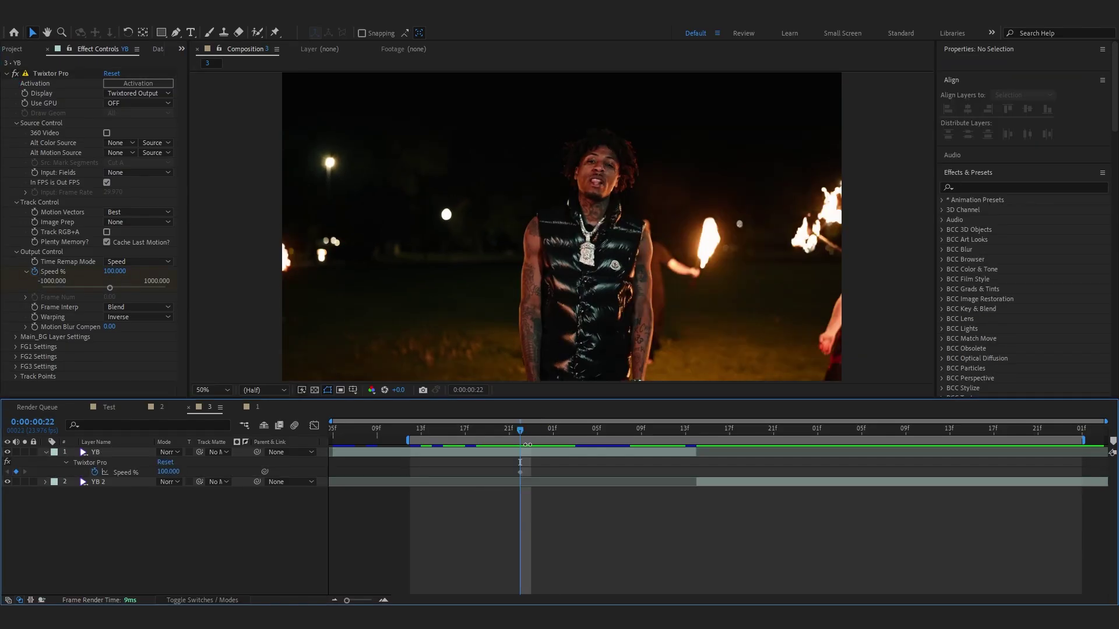
pyautogui.click(525, 451)
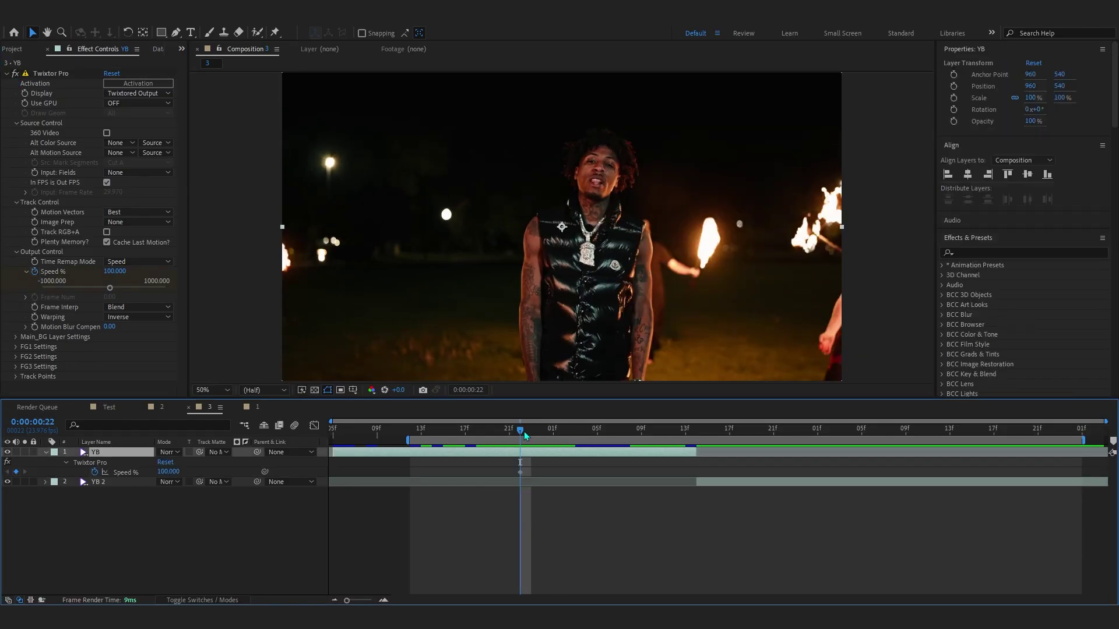
pyautogui.moveTo(523, 432); pyautogui.dragTo(676, 452)
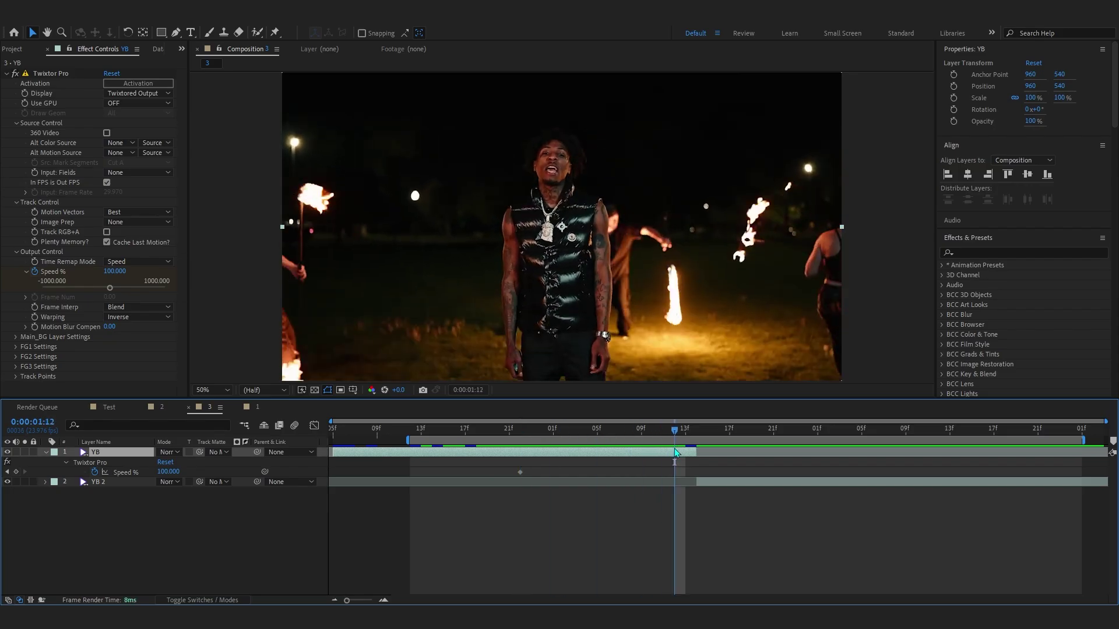
pyautogui.moveTo(169, 471); pyautogui.dragTo(92, 470)
pyautogui.moveTo(674, 471); pyautogui.dragTo(653, 475)
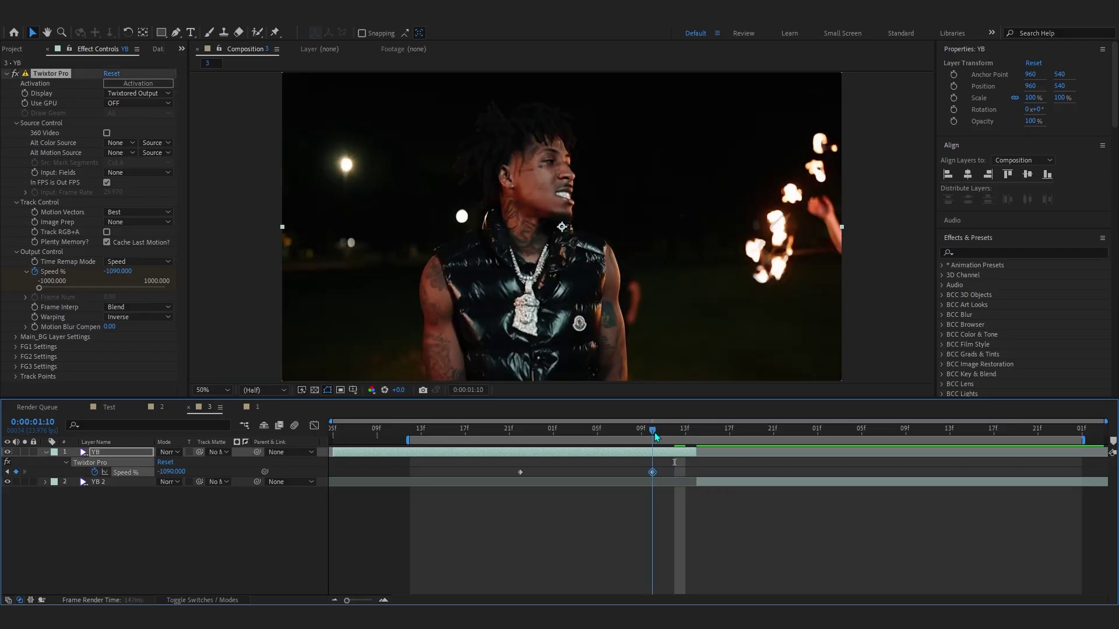
pyautogui.moveTo(655, 436); pyautogui.dragTo(673, 446)
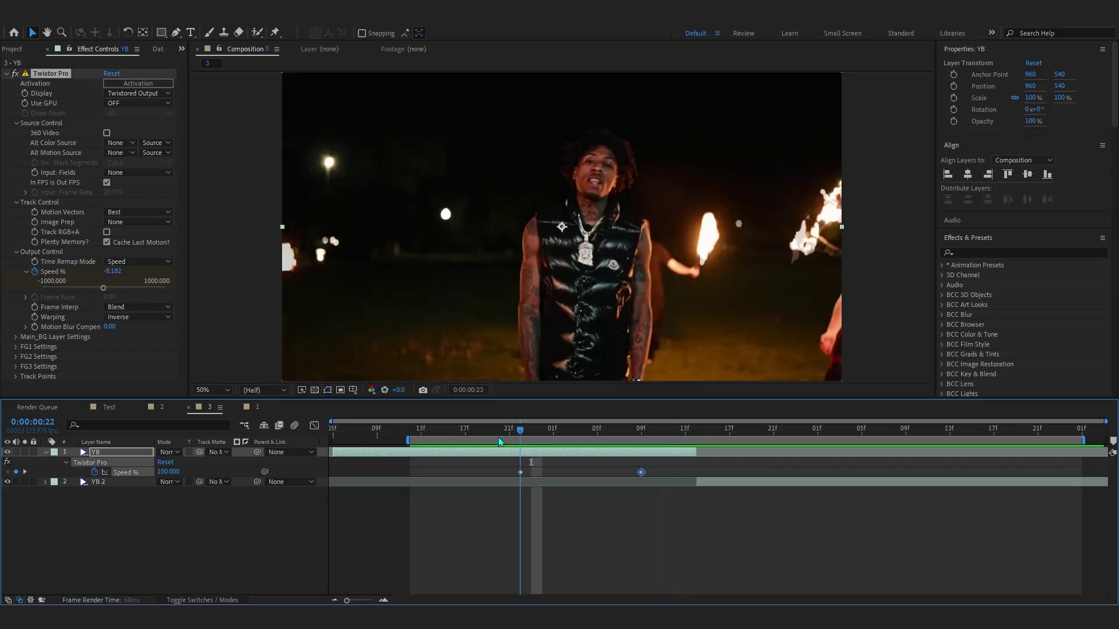
# Play back the keyframed speed ramp from just before its first keyframe
pyautogui.moveTo(529, 458); pyautogui.dragTo(487, 447)
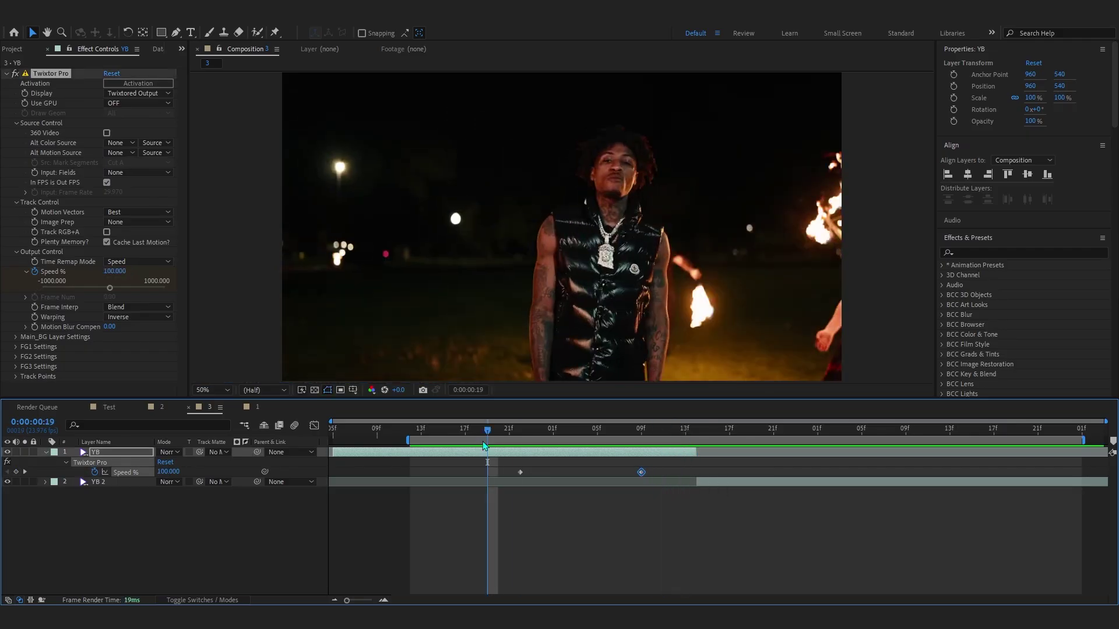
pyautogui.press('space')
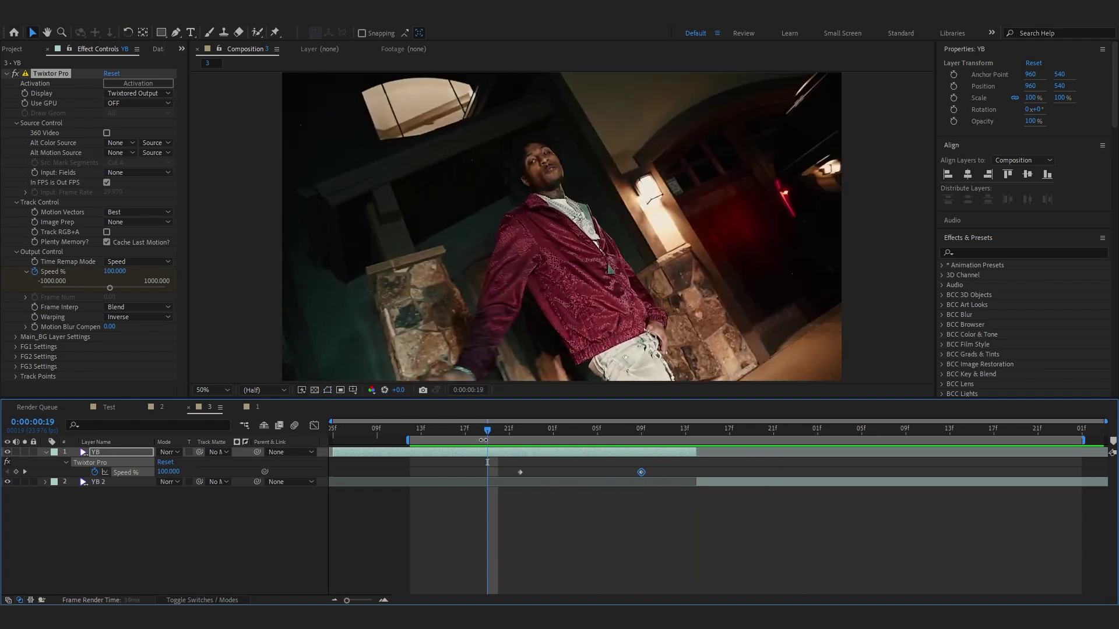
pyautogui.moveTo(487, 437); pyautogui.dragTo(522, 438)
pyautogui.press('space')
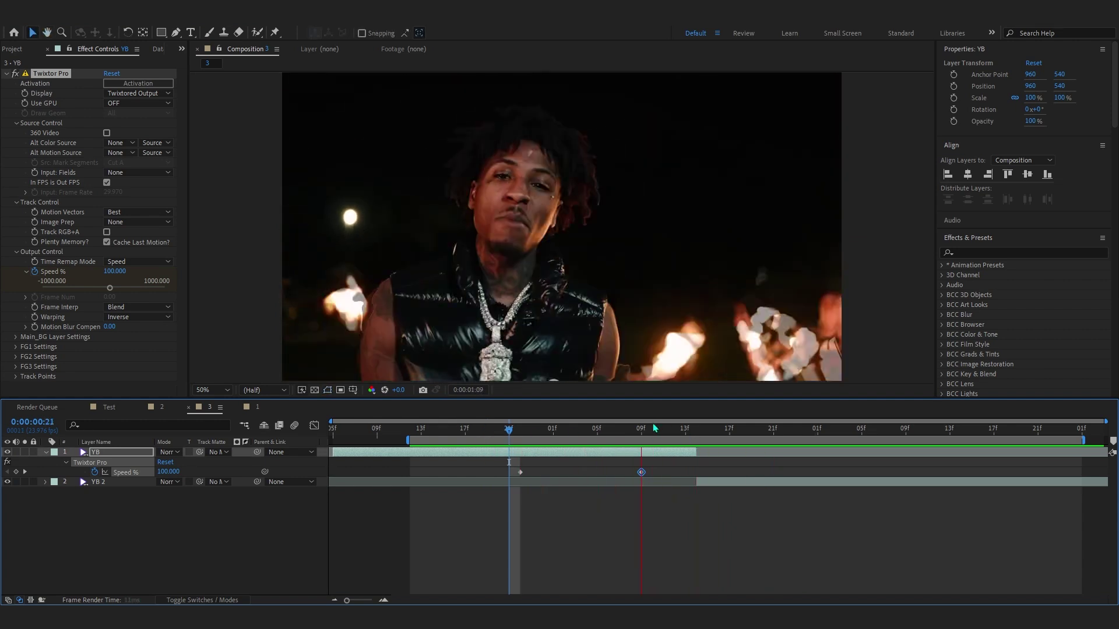
# Set the second Speed % keyframe at 0:00:01:09 to -1790 and preview the ramp
pyautogui.moveTo(174, 471); pyautogui.dragTo(134, 473)
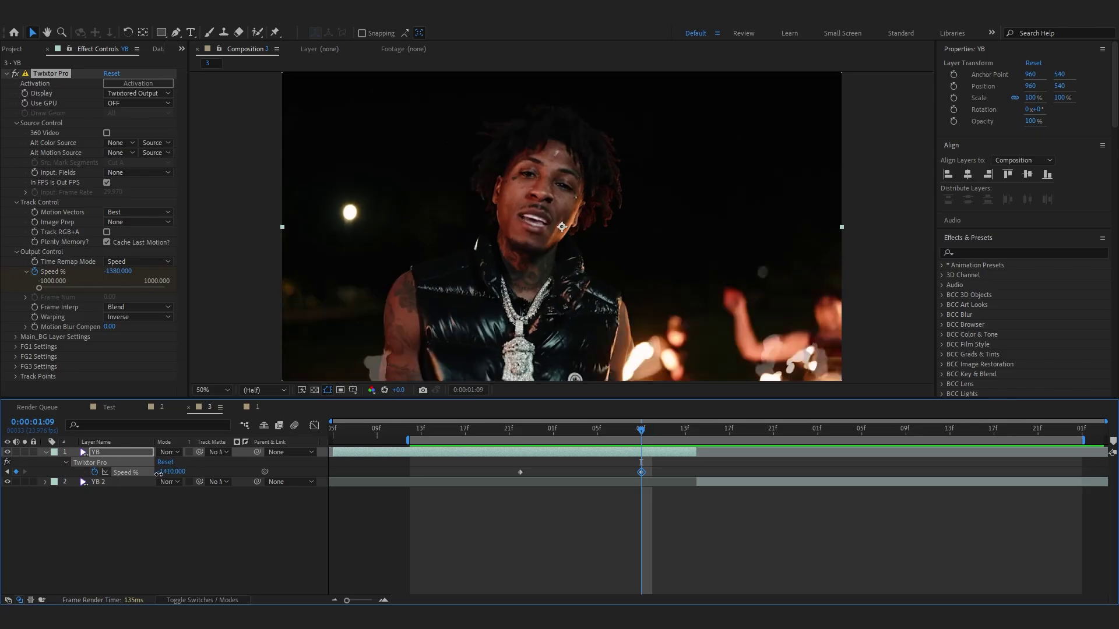
pyautogui.click(510, 433)
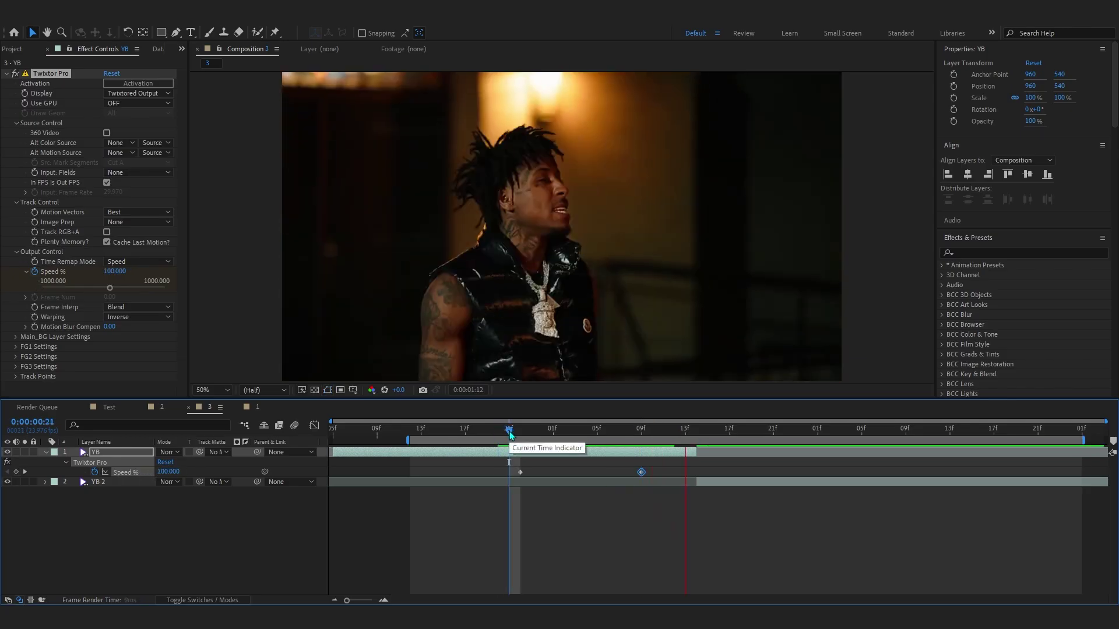
pyautogui.press('space')
pyautogui.click(630, 431)
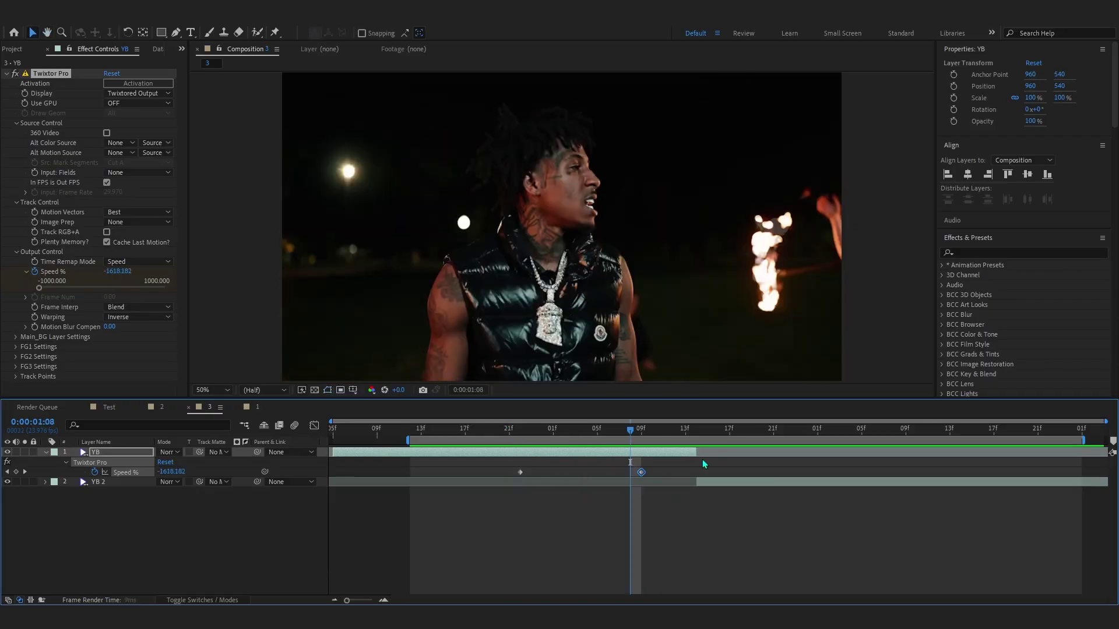
# Undo the extension of the YB layer's end and play back the transition again
pyautogui.press('space')
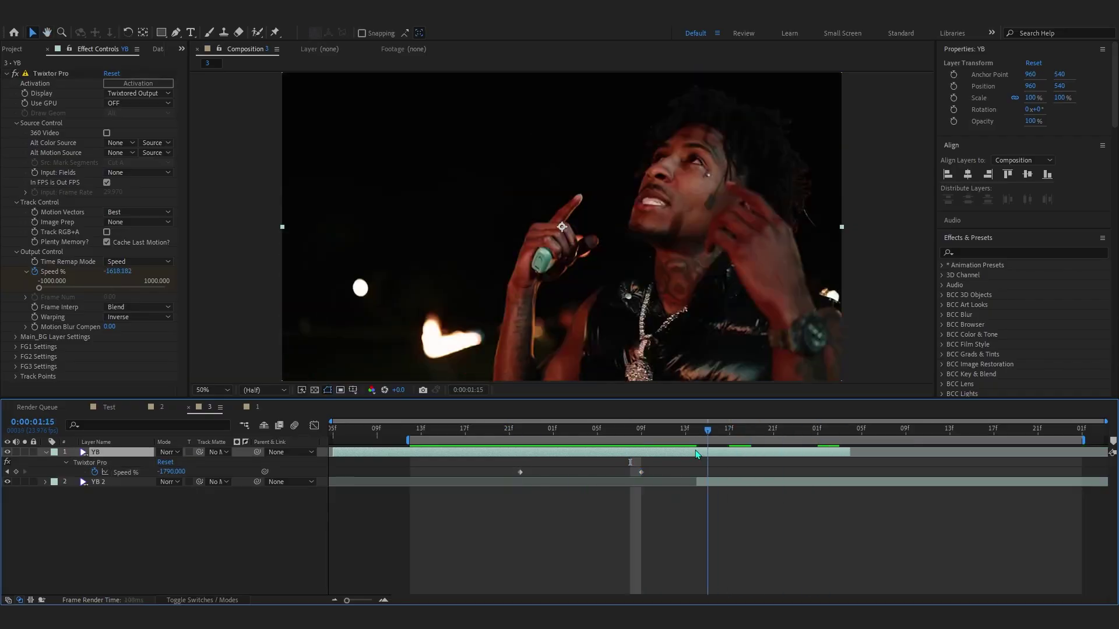
pyautogui.hotkey('ctrl', 'z')
pyautogui.click(465, 431)
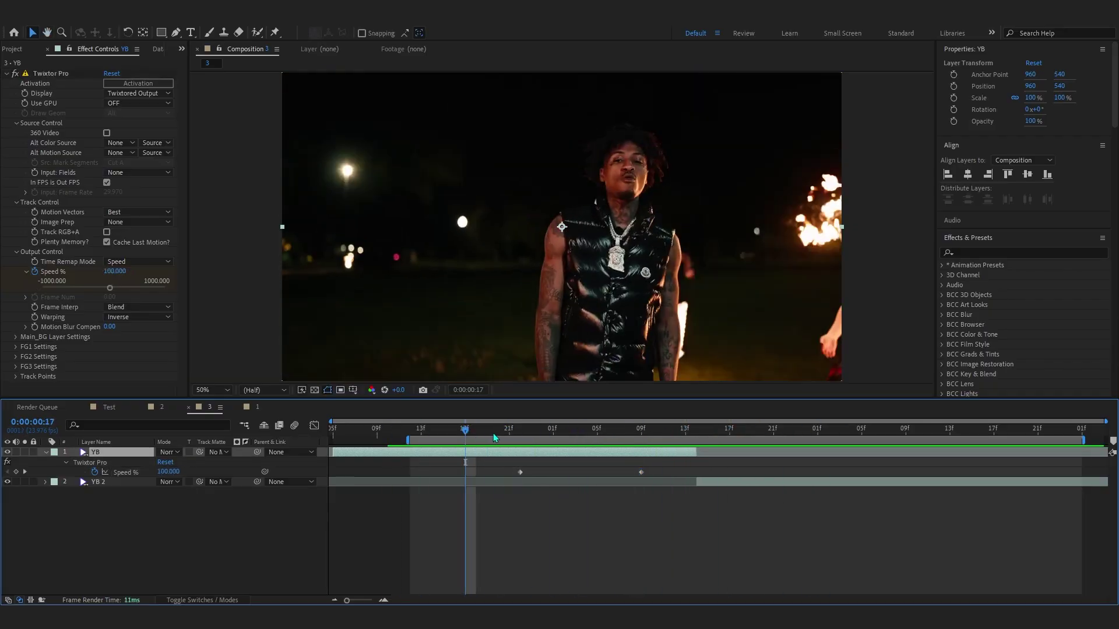
pyautogui.press('space')
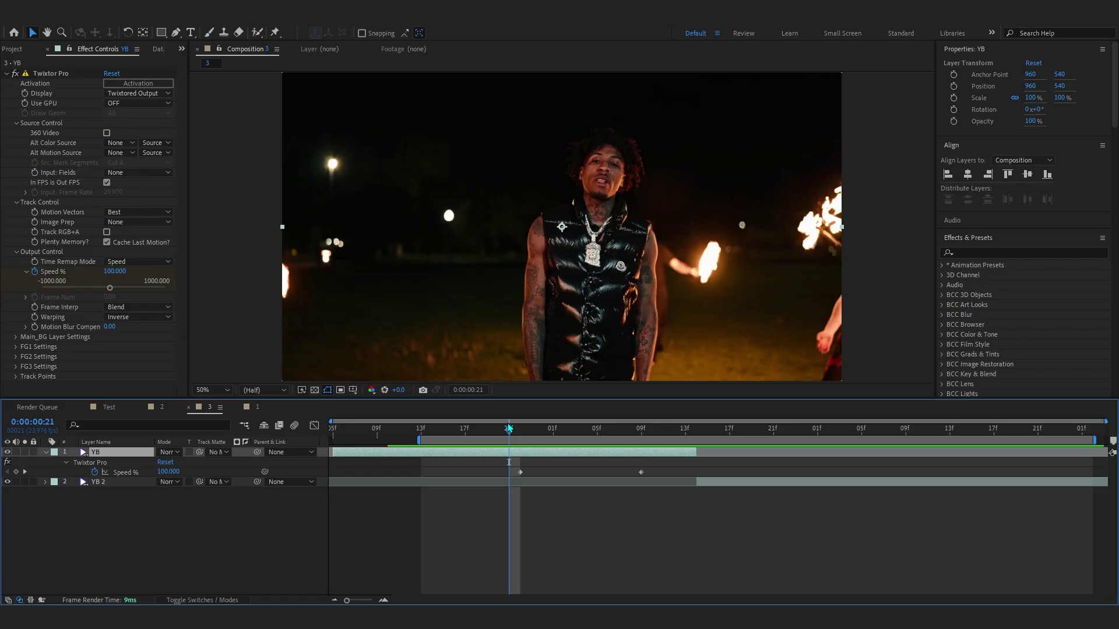
pyautogui.press('space')
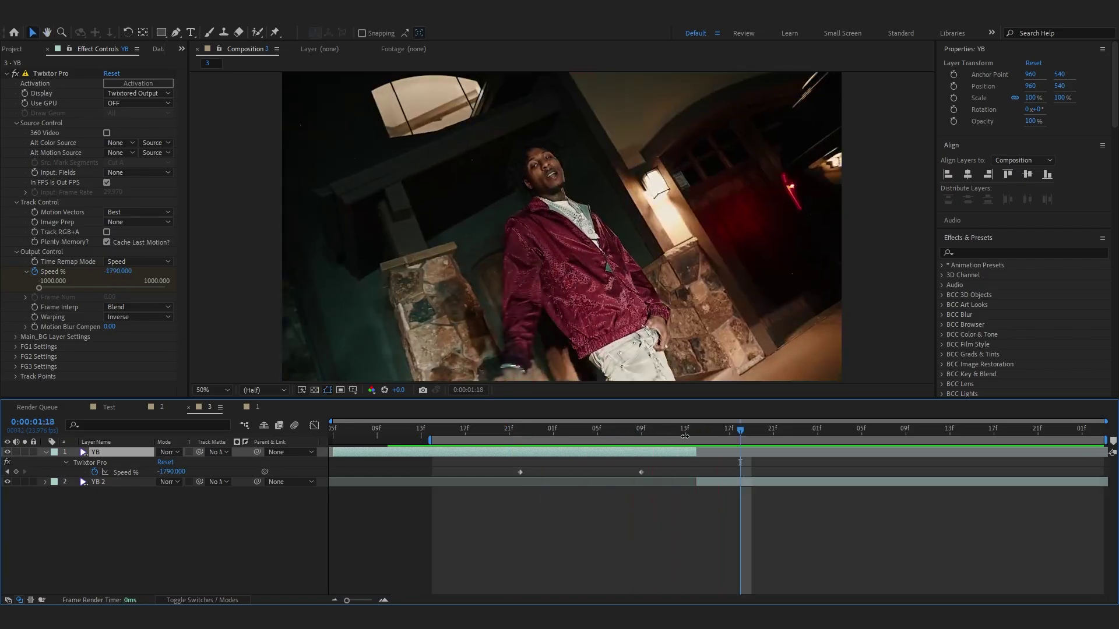
# Extend the end of the YB layer from the cut to about 0:00:02:18 and play back the result
pyautogui.moveTo(641, 435); pyautogui.dragTo(699, 510)
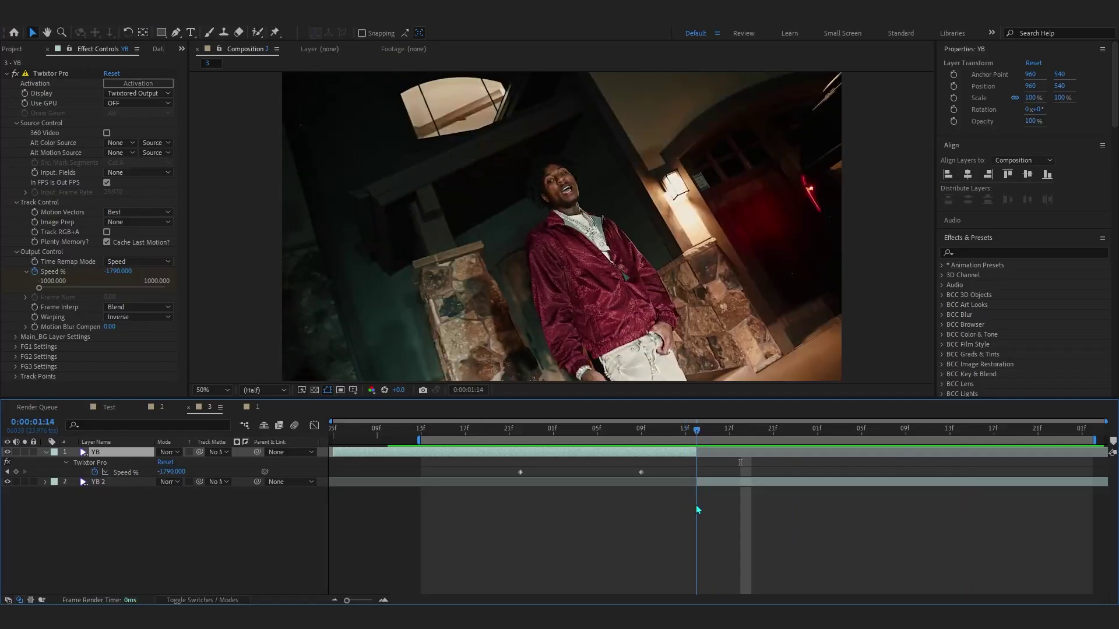
pyautogui.moveTo(704, 451); pyautogui.dragTo(1018, 446)
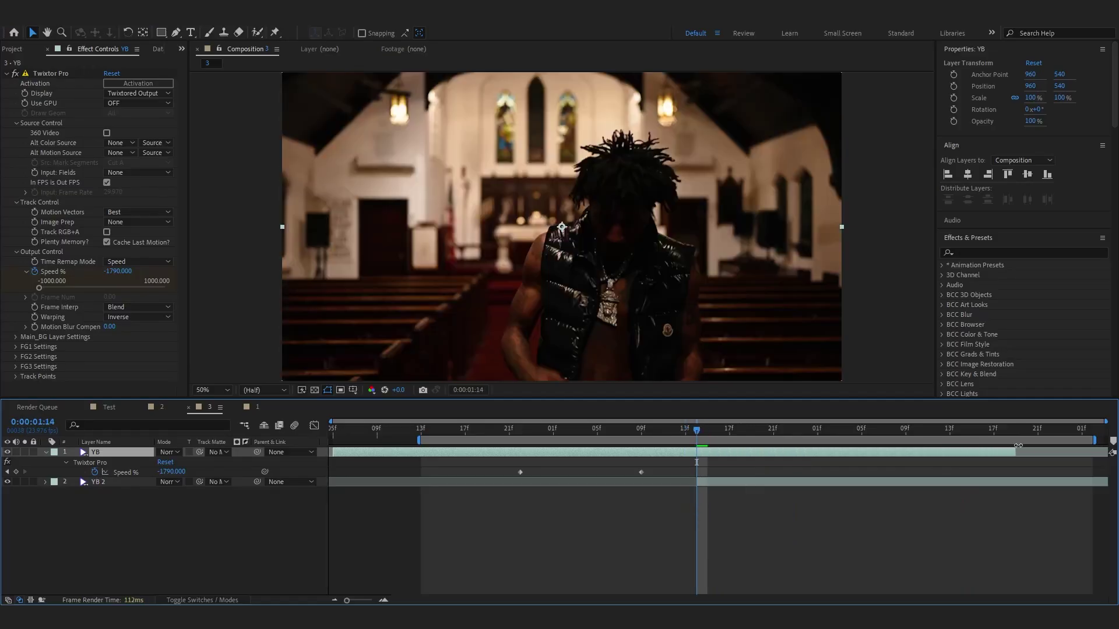
pyautogui.press('space')
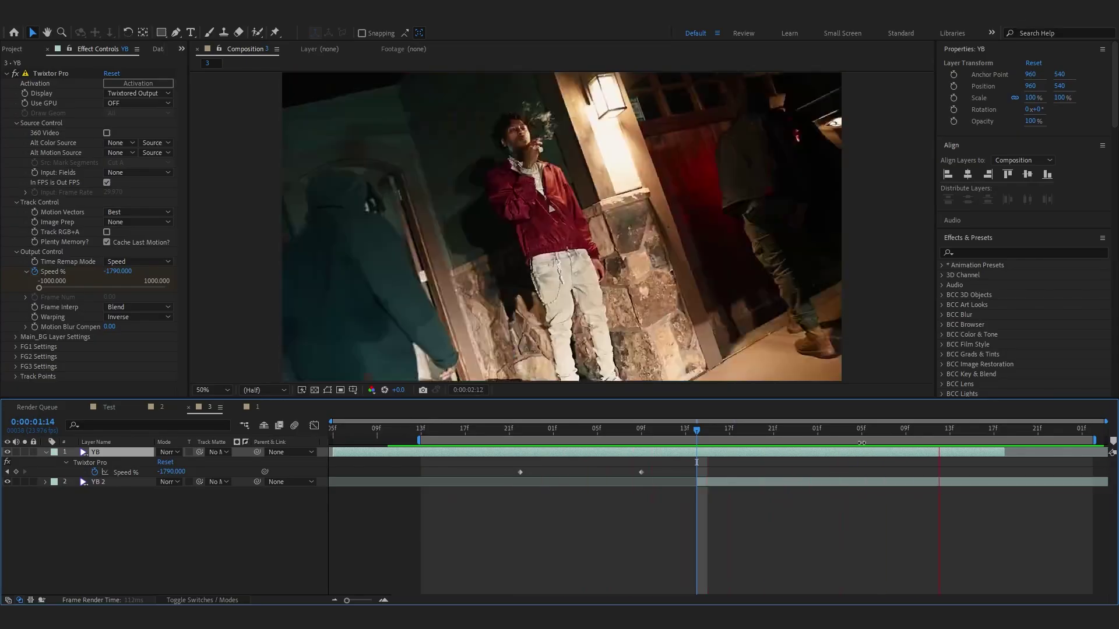
pyautogui.click(487, 433)
pyautogui.press('space')
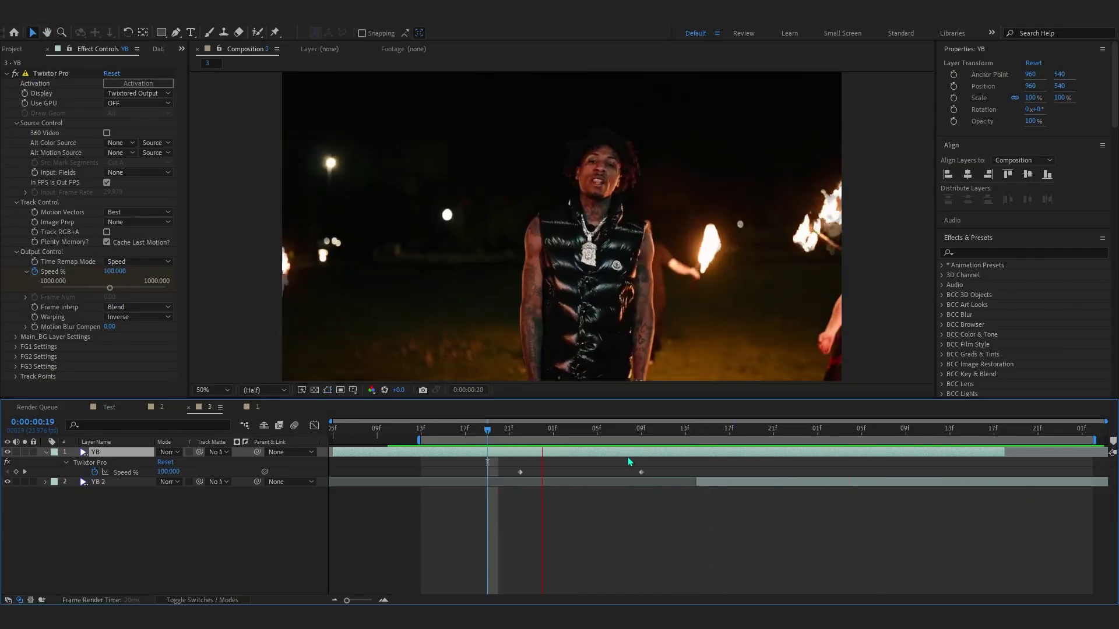
pyautogui.press('space')
# Ease both Speed % keyframes and shape the value graph to start gently and drop steeply into the second keyframe
pyautogui.moveTo(670, 463); pyautogui.dragTo(507, 477)
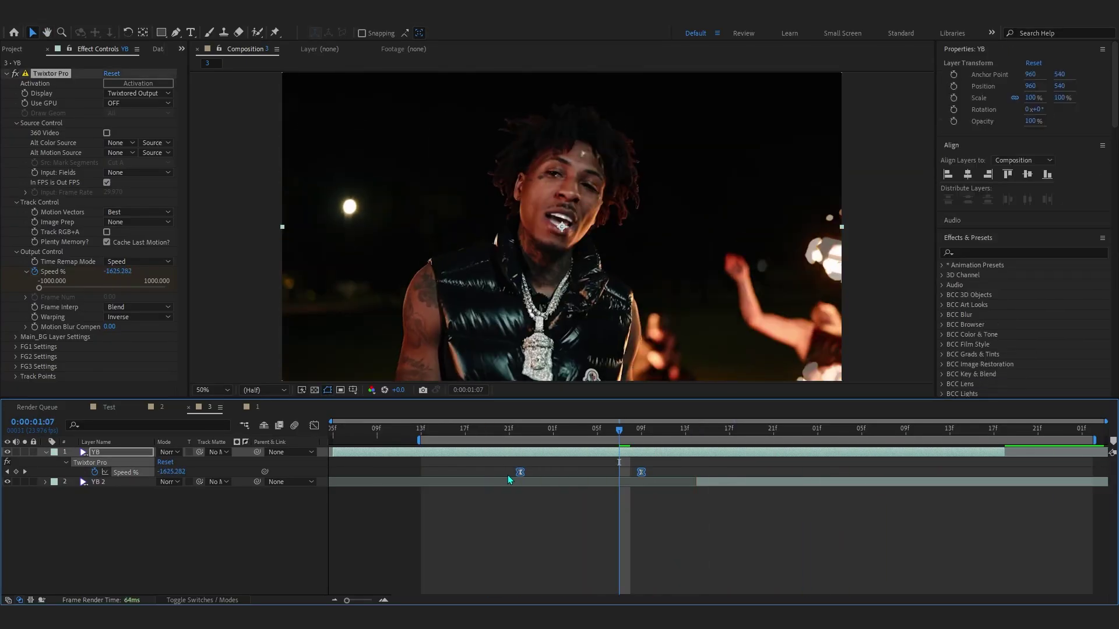
pyautogui.click(315, 425)
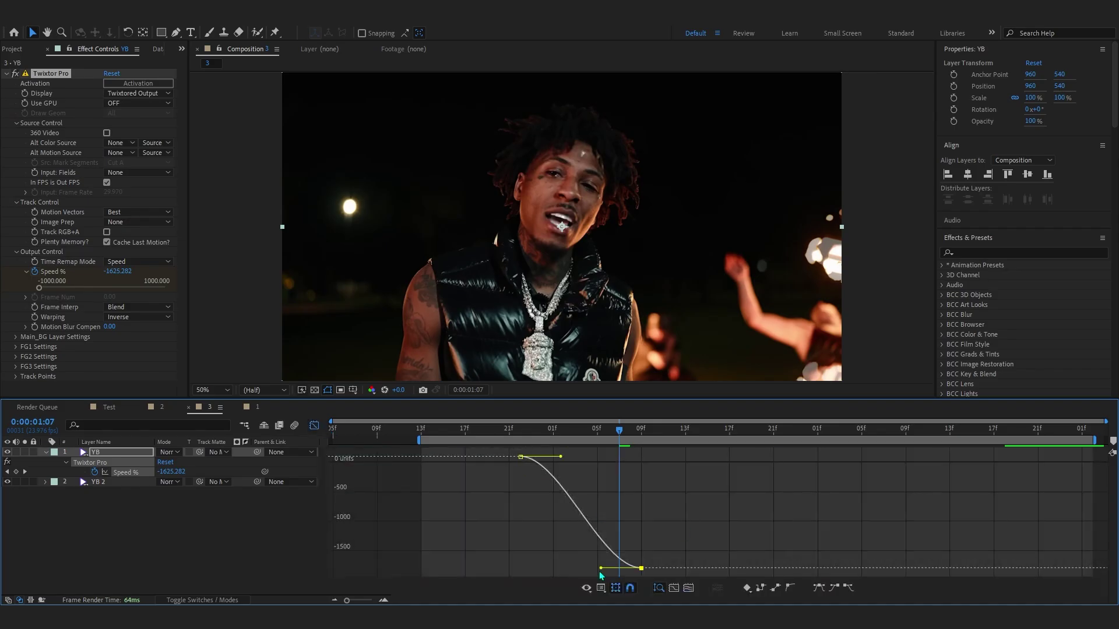
pyautogui.moveTo(687, 508); pyautogui.dragTo(670, 502)
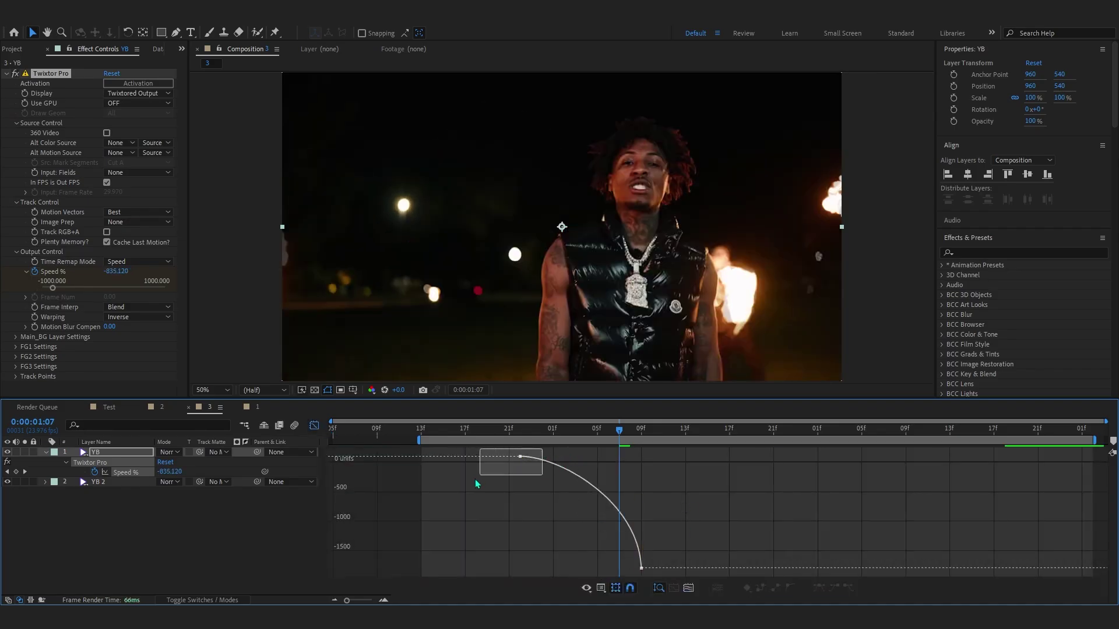
pyautogui.moveTo(591, 462); pyautogui.dragTo(600, 457)
# Preview the eased speed ramp from 0:00:00:17 and close the graph editor
pyautogui.moveTo(530, 436); pyautogui.dragTo(464, 435)
pyautogui.press('space')
pyautogui.press('space')
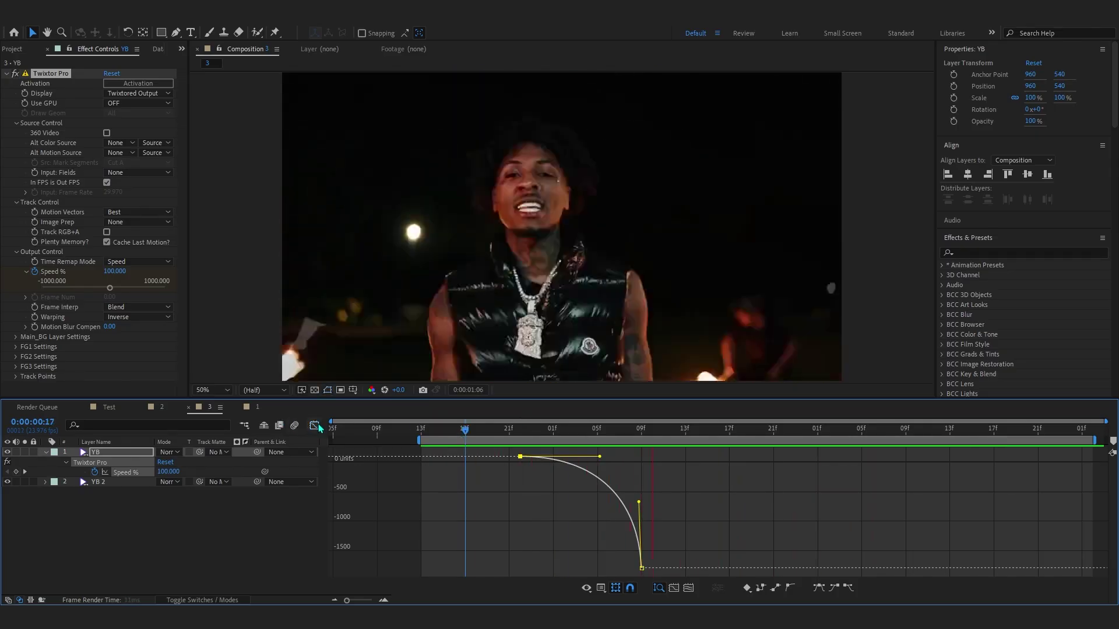
pyautogui.click(315, 425)
# Pre-compose the YB layer together with its Twixtor effect
pyautogui.click(798, 476)
pyautogui.hotkey('ctrl', 'shift', 'c')
pyautogui.click(589, 383)
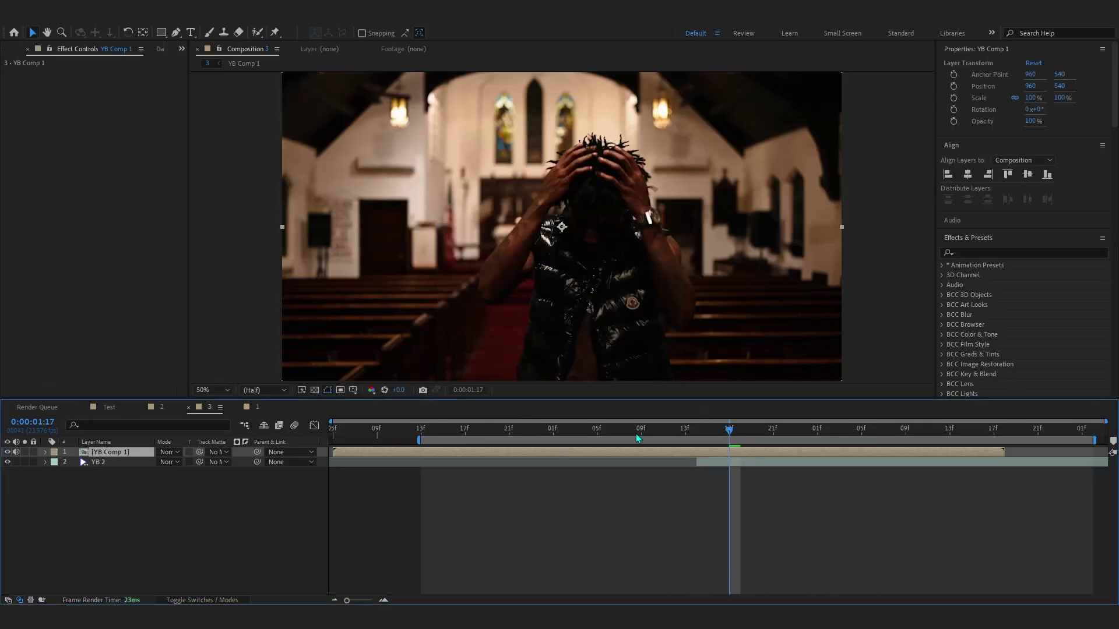
# Set the YB Comp 1 layer's blending mode to Vivid Light at the 0:00:01:15 overlap and play back the result
pyautogui.click(705, 444)
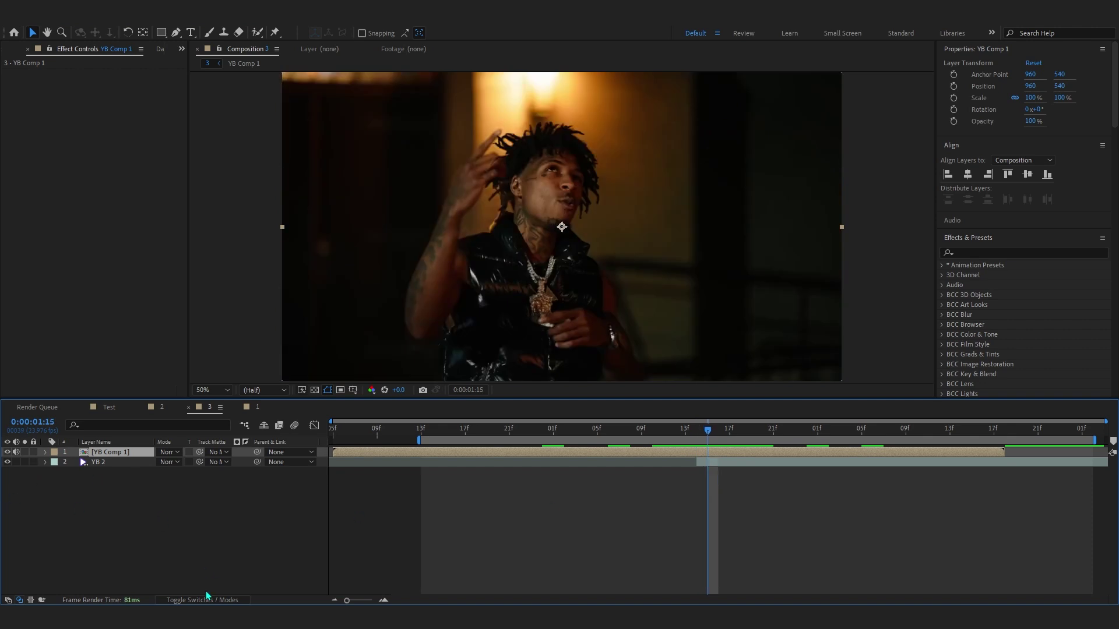
pyautogui.click(170, 453)
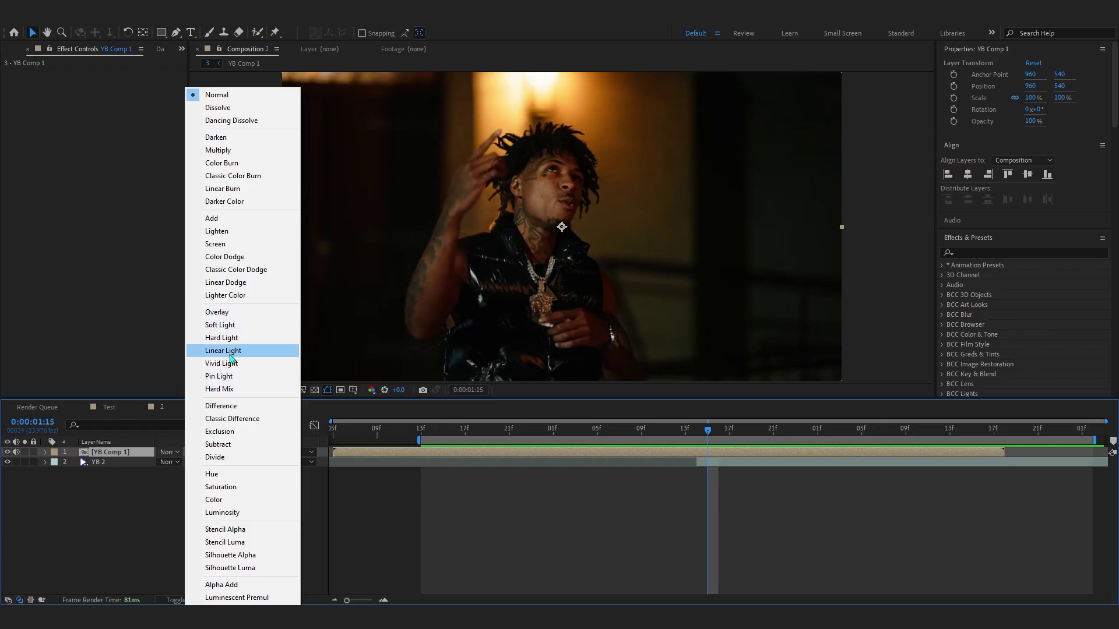
pyautogui.click(221, 363)
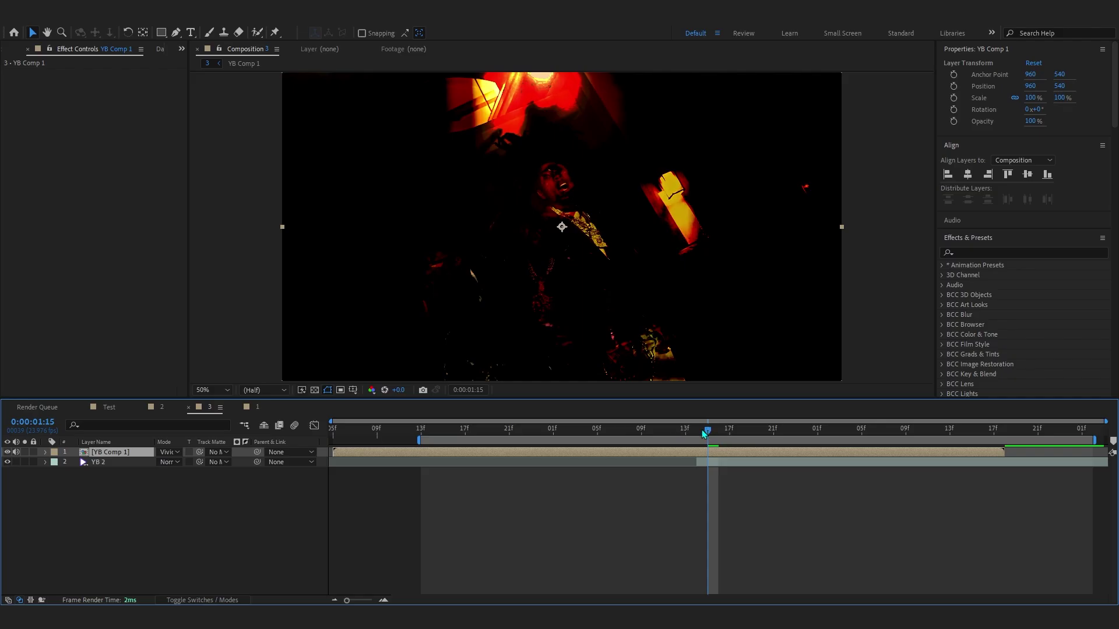
pyautogui.press('space')
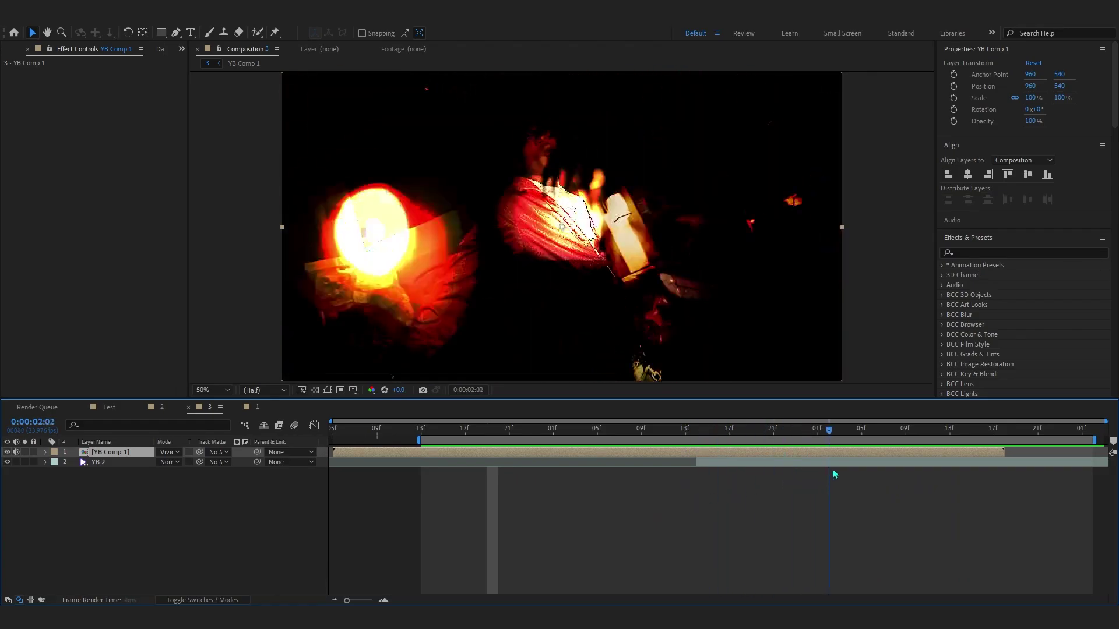
# Shift the start of the YB 2 layer earlier to 0:00:01:09, end the work area at about 0:00:02:22 and preview
pyautogui.moveTo(833, 470); pyautogui.dragTo(674, 521)
pyautogui.moveTo(732, 463); pyautogui.dragTo(681, 463)
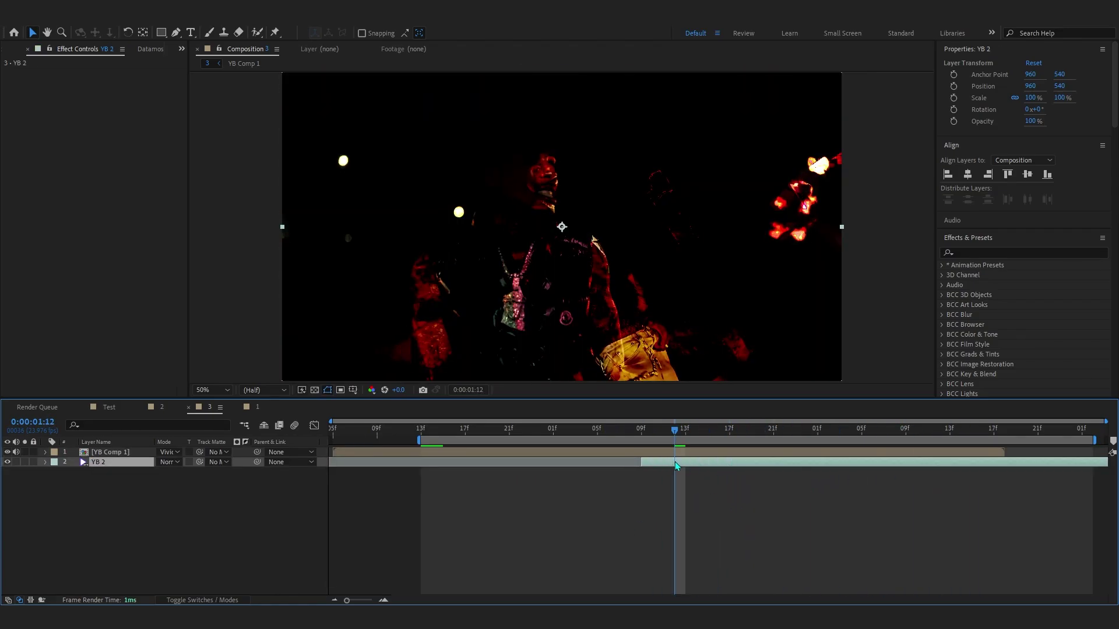
pyautogui.moveTo(1014, 429); pyautogui.dragTo(631, 432)
pyautogui.press('n')
pyautogui.press('space')
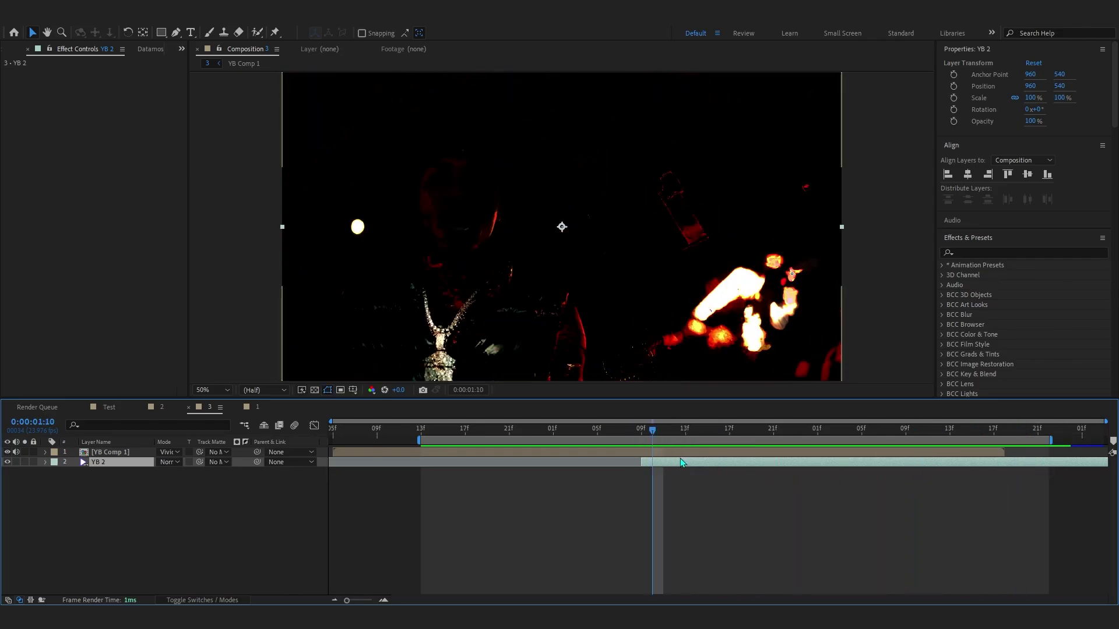
# Keyframe YB Comp 1's Opacity from 100% at 0:00:01:18 to 0% at 0:00:02:16 and preview the fade-out
pyautogui.click(682, 453)
pyautogui.press('t')
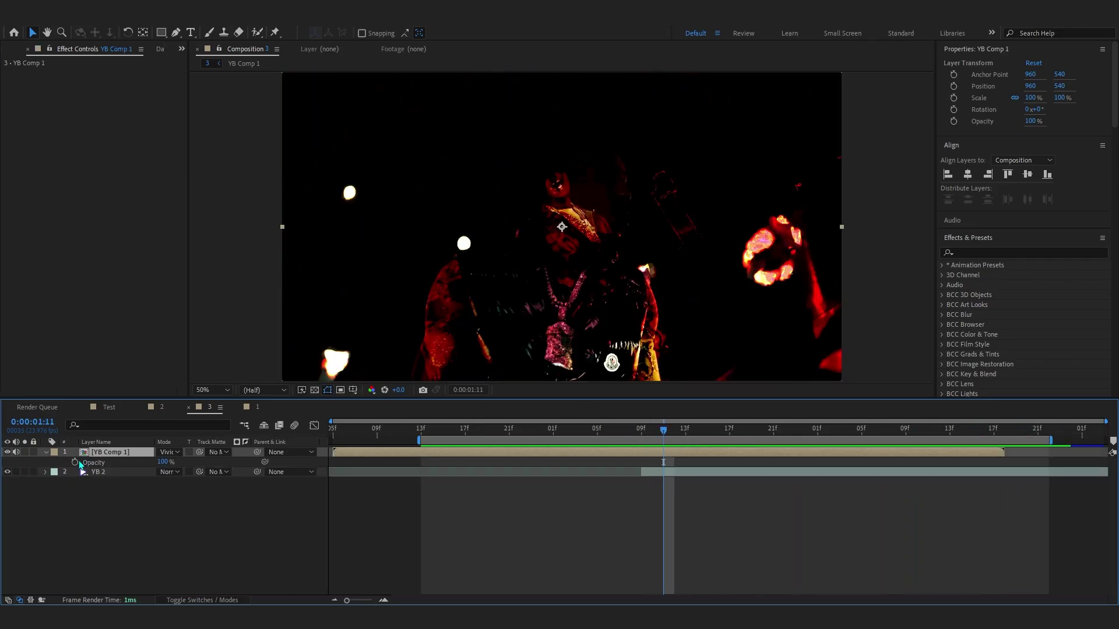
pyautogui.moveTo(164, 462); pyautogui.dragTo(88, 466)
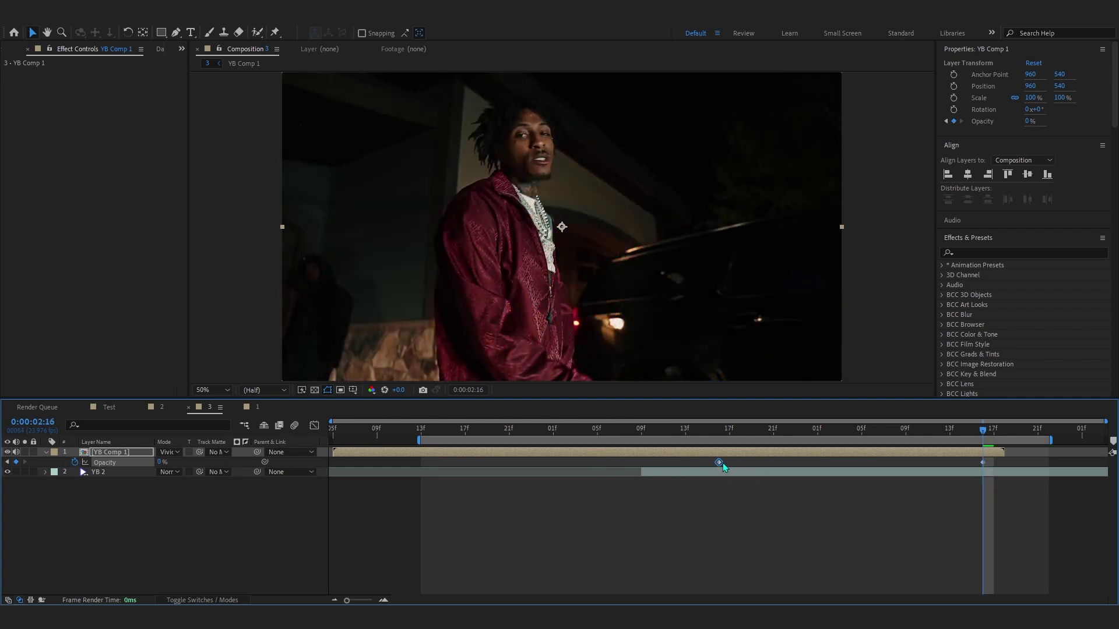
pyautogui.moveTo(713, 431); pyautogui.dragTo(607, 433)
pyautogui.press('space')
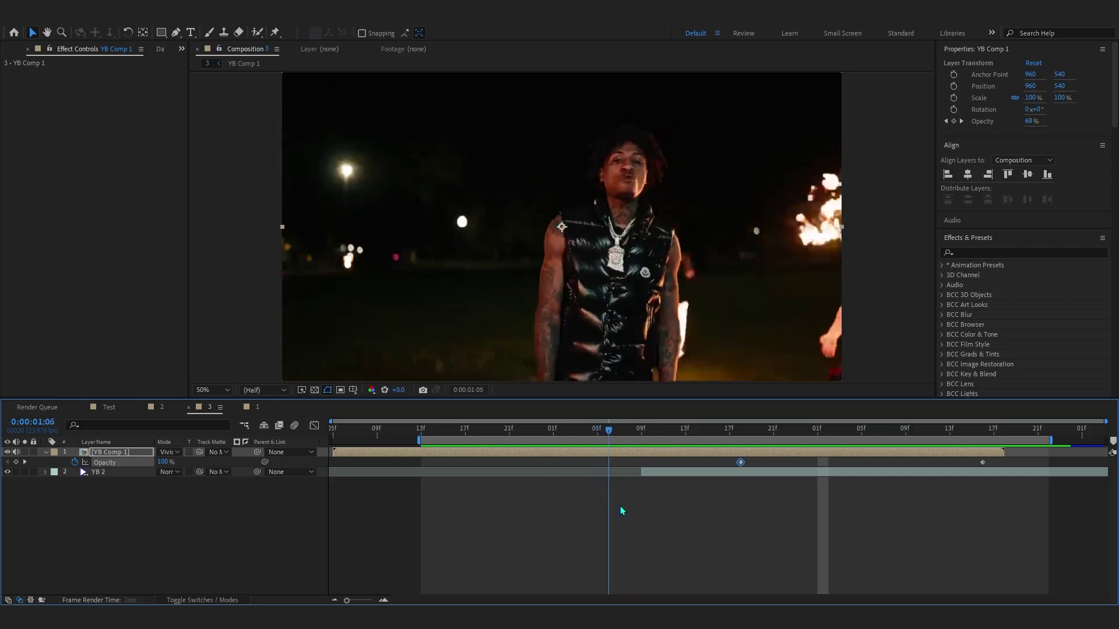
pyautogui.moveTo(620, 506); pyautogui.dragTo(795, 489)
# Keyframe YB 2's Opacity from 0% at its start, 0:00:01:09, to 100% at 0:00:01:18 and preview the fade-in
pyautogui.click(737, 473)
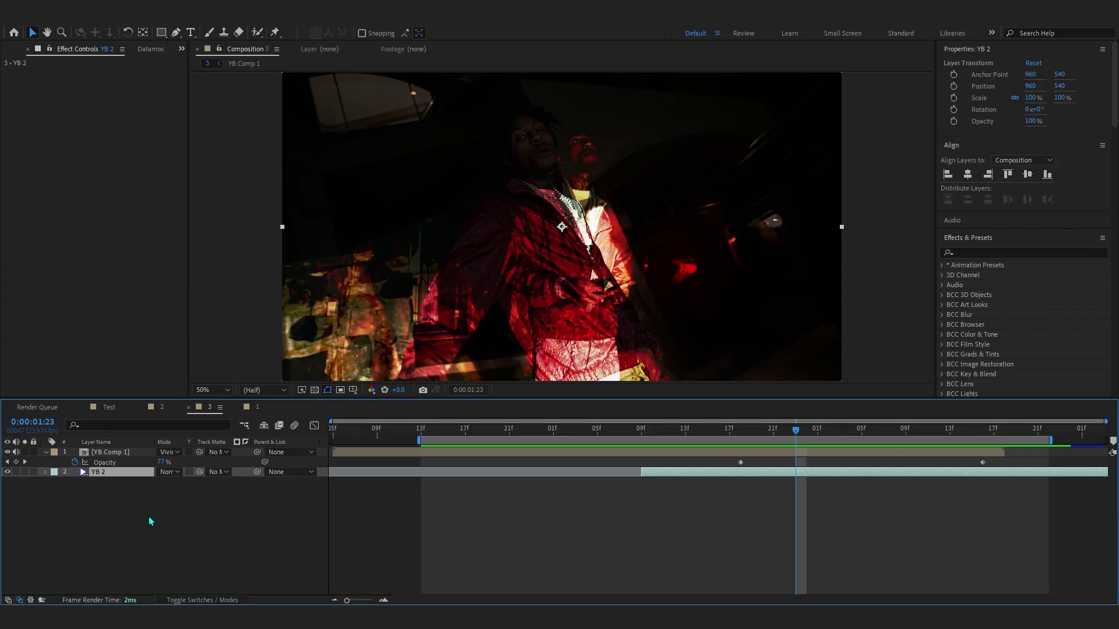
pyautogui.click(737, 434)
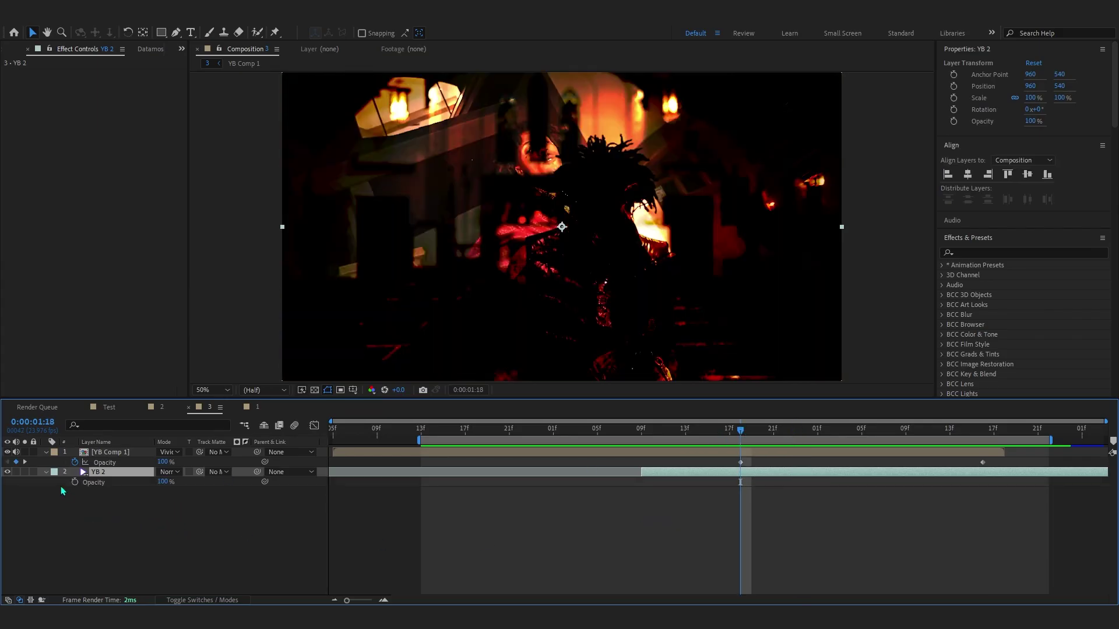
pyautogui.click(642, 437)
pyautogui.click(180, 493)
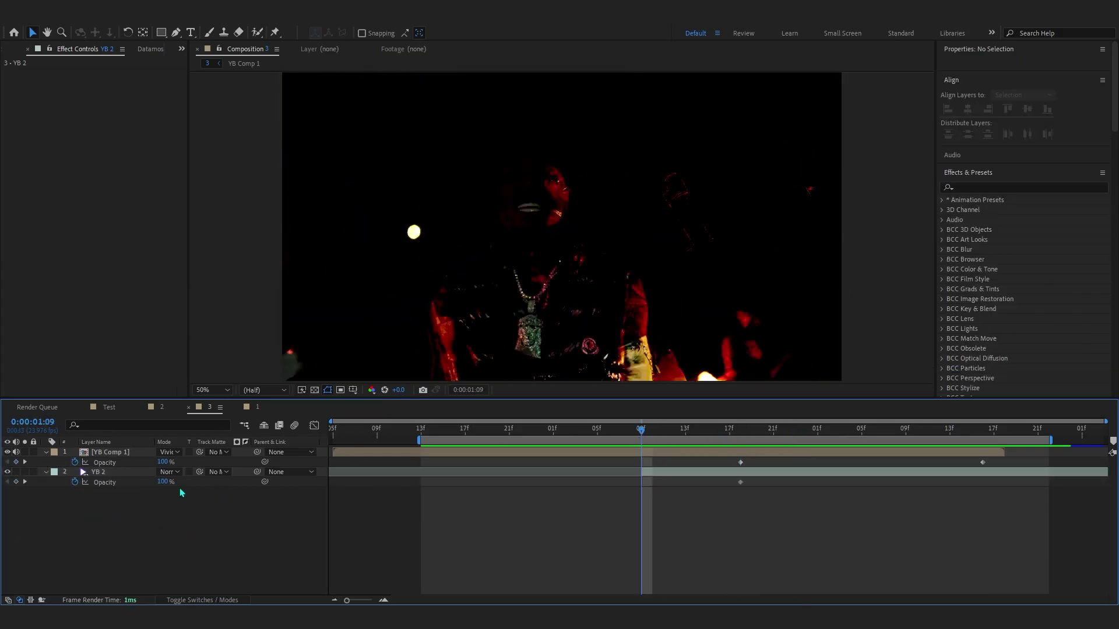
pyautogui.moveTo(162, 483); pyautogui.dragTo(109, 523)
pyautogui.press('space')
pyautogui.moveTo(639, 434); pyautogui.dragTo(587, 434)
pyautogui.press('space')
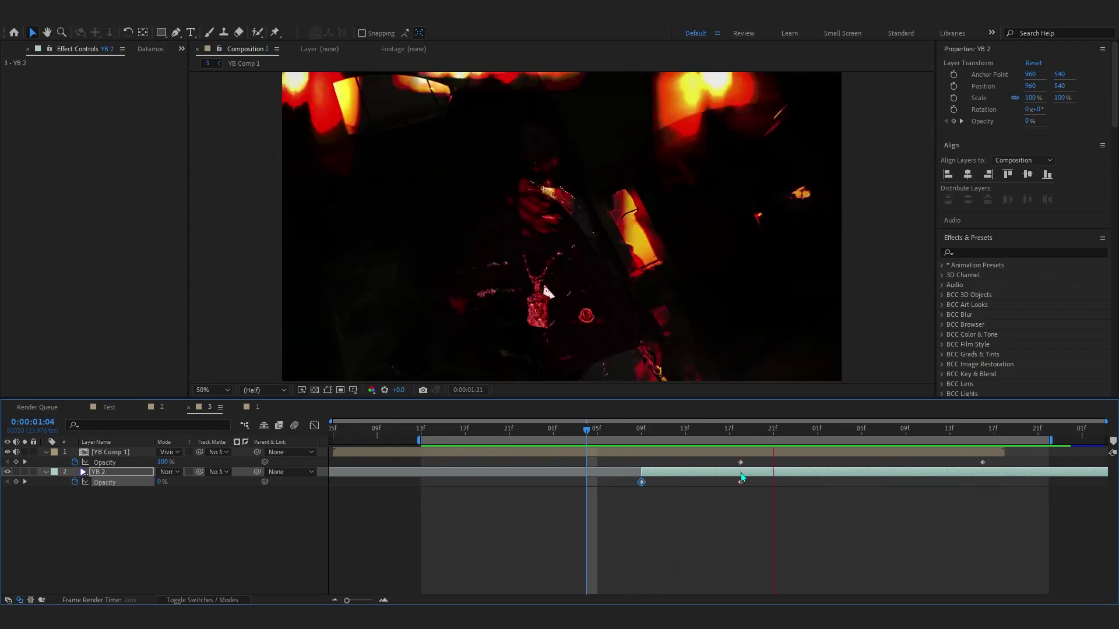
pyautogui.press('space')
# Pre-compose the YB 2 layer together with its opacity keyframes
pyautogui.click(219, 525)
pyautogui.click(108, 473)
pyautogui.rightClick(151, 473)
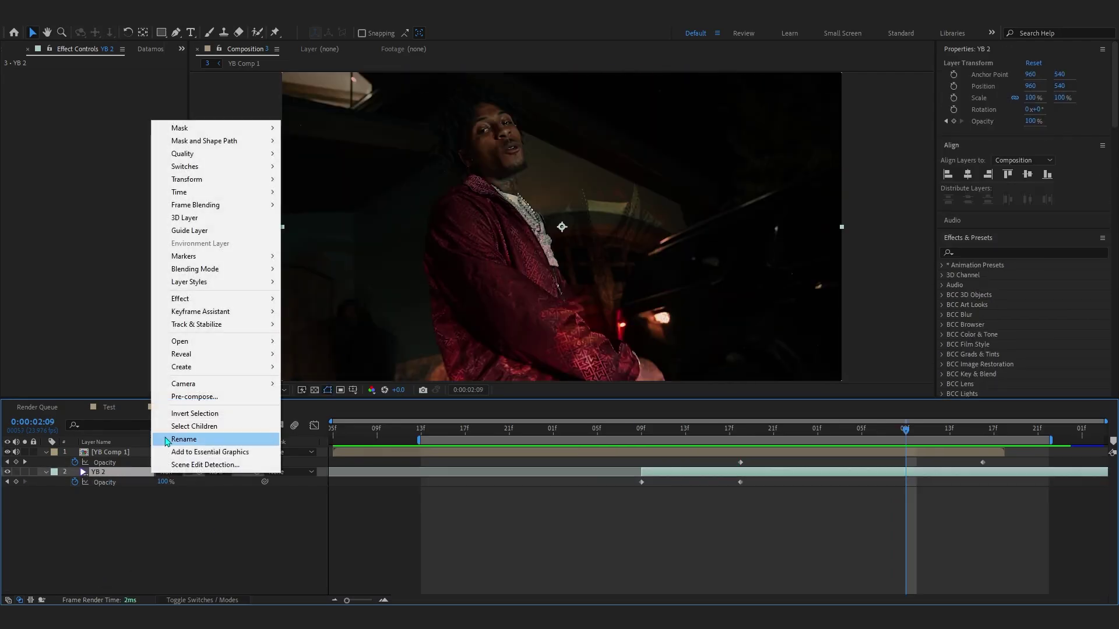
pyautogui.click(198, 397)
pyautogui.click(595, 388)
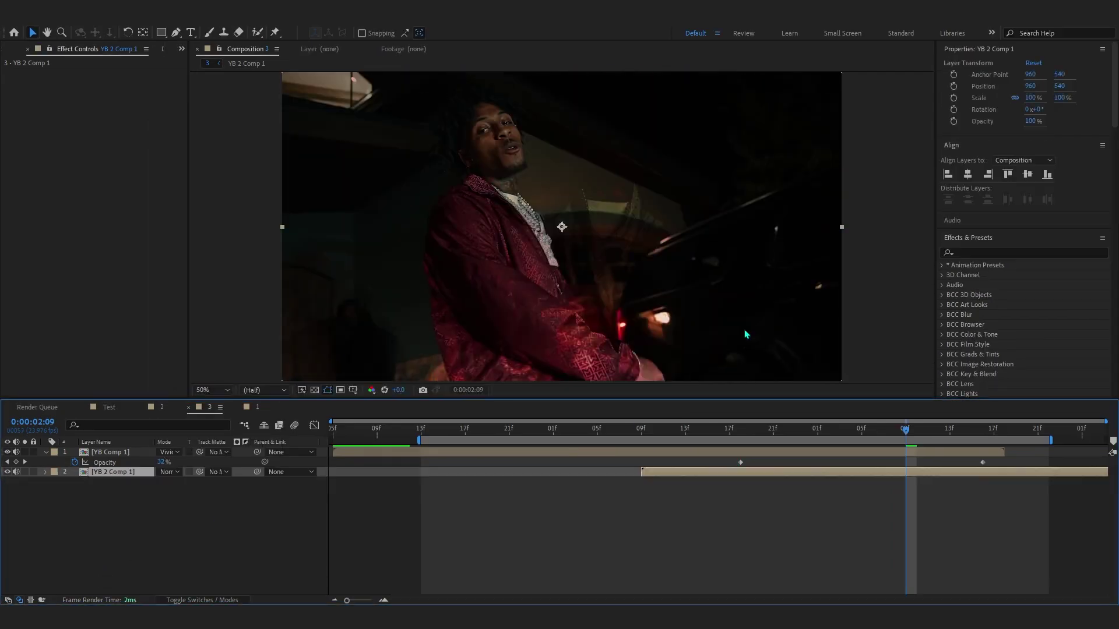
# Apply S_DistortChroma to YB 2 Comp 1 with YB Comp 1 as matte layer, Blur Lens 161 and Amount 0.7, and preview
pyautogui.hotkey('ctrl', 'space')
pyautogui.write('dist')
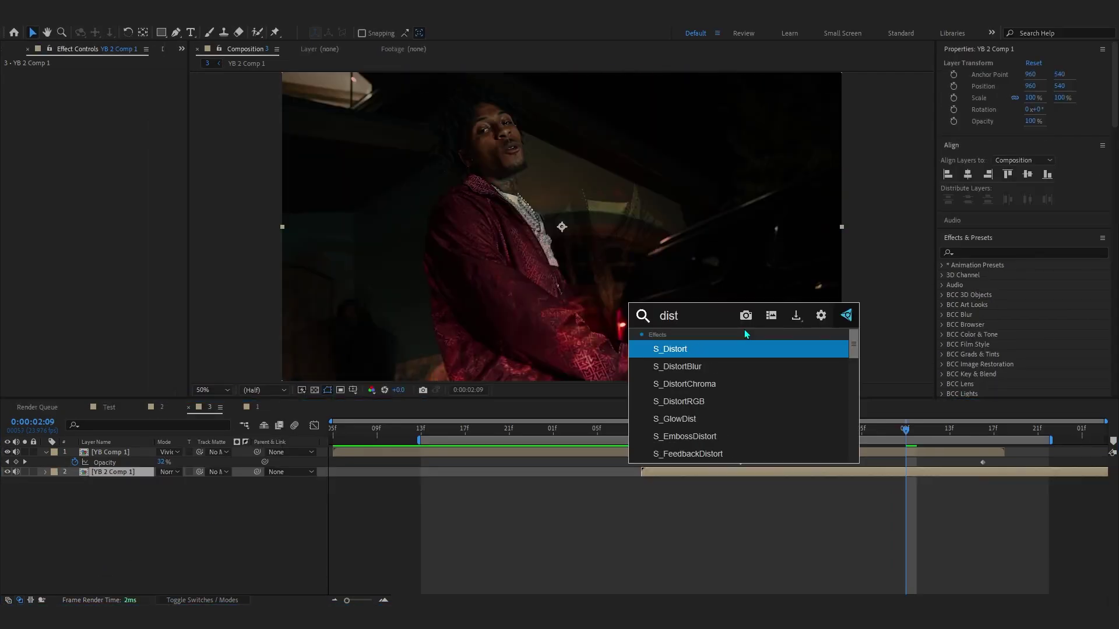
pyautogui.click(728, 382)
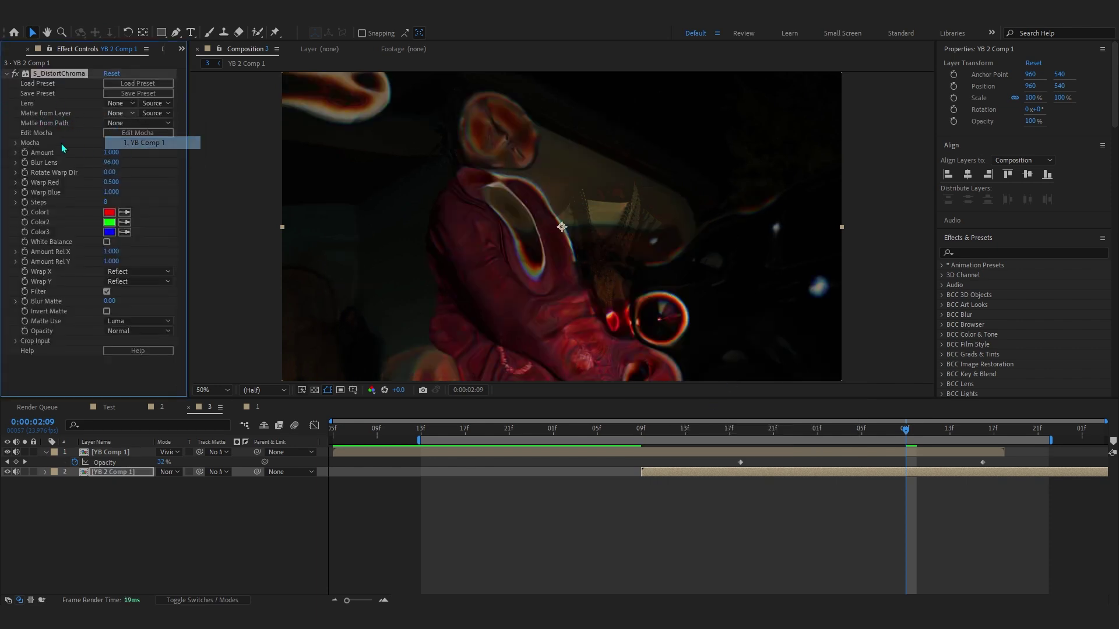
pyautogui.click(114, 143)
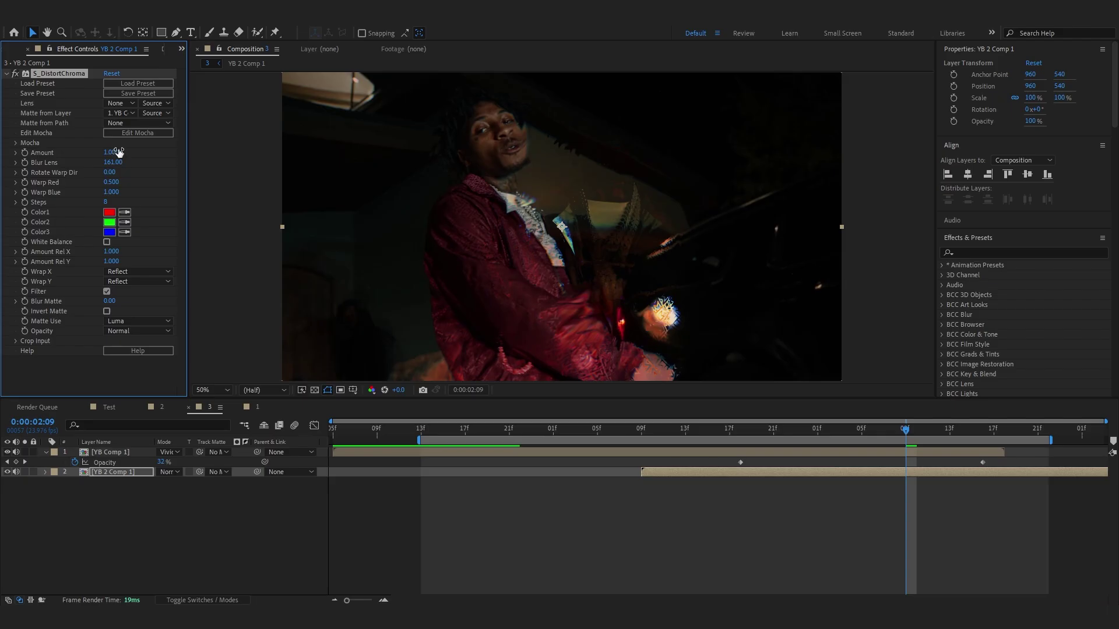
pyautogui.moveTo(905, 430); pyautogui.dragTo(808, 474)
pyautogui.press('space')
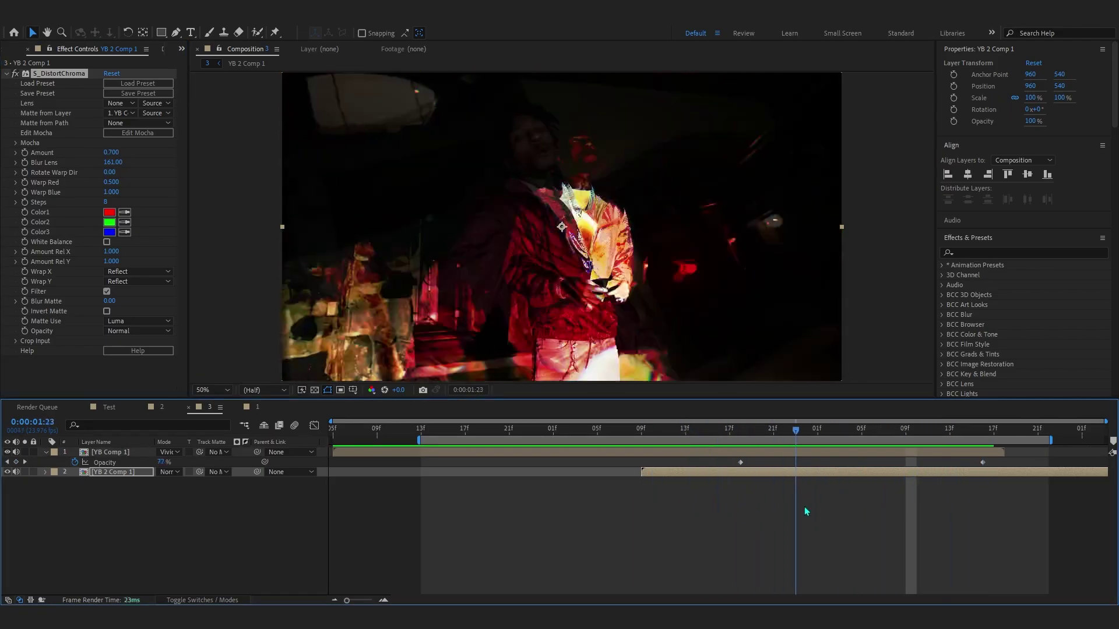
pyautogui.moveTo(806, 511); pyautogui.dragTo(872, 559)
# Keyframe the S_DistortChroma Amount from 0.7 at 0:00:02:02 down to 0 at 0:00:02:18 and play back the result
pyautogui.click(35, 165)
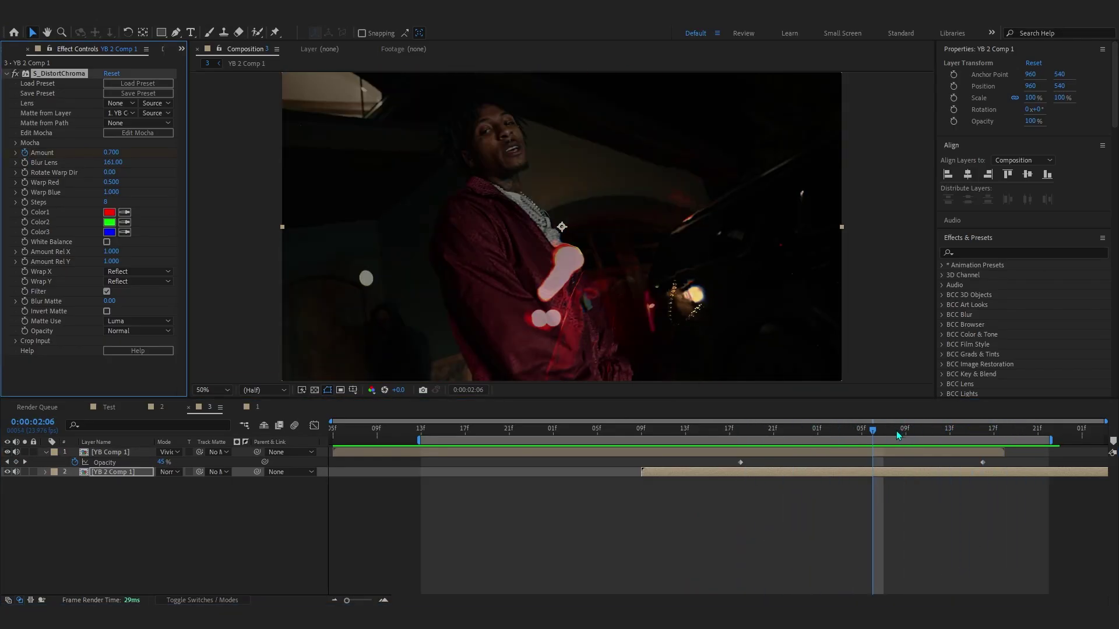
pyautogui.press('u')
pyautogui.moveTo(896, 436); pyautogui.dragTo(1005, 451)
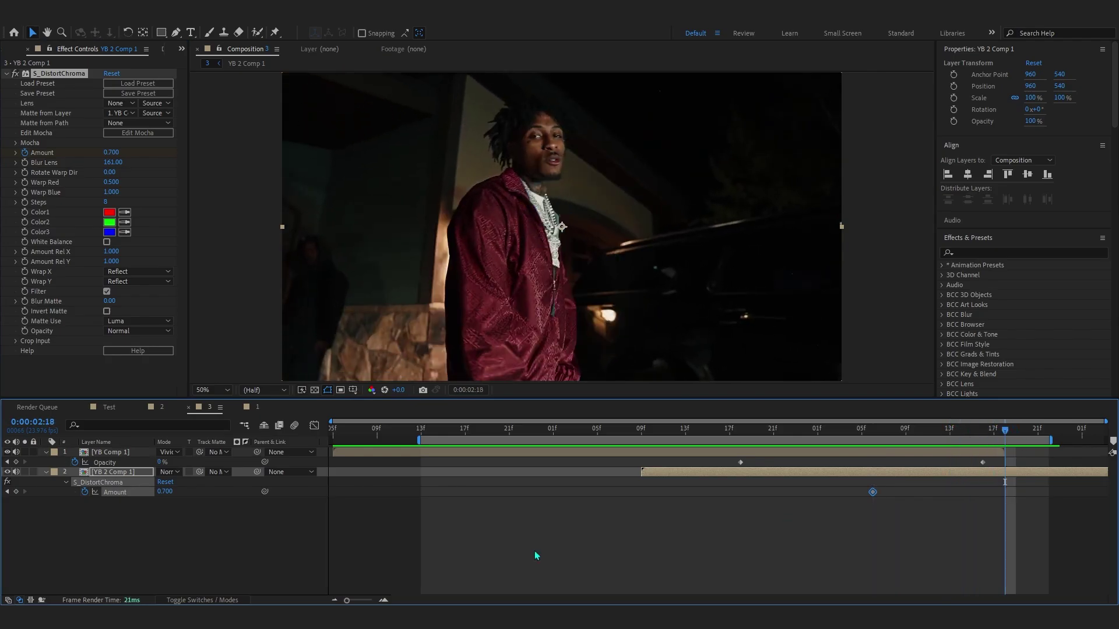
pyautogui.moveTo(164, 491); pyautogui.dragTo(118, 497)
pyautogui.moveTo(134, 499); pyautogui.dragTo(166, 494)
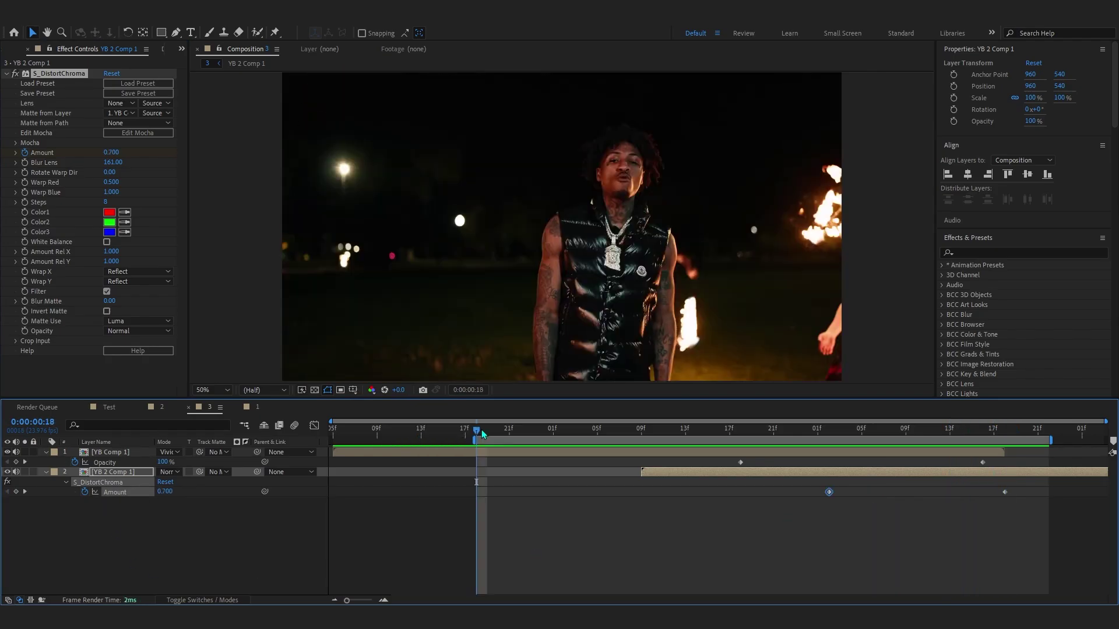
pyautogui.press('space')
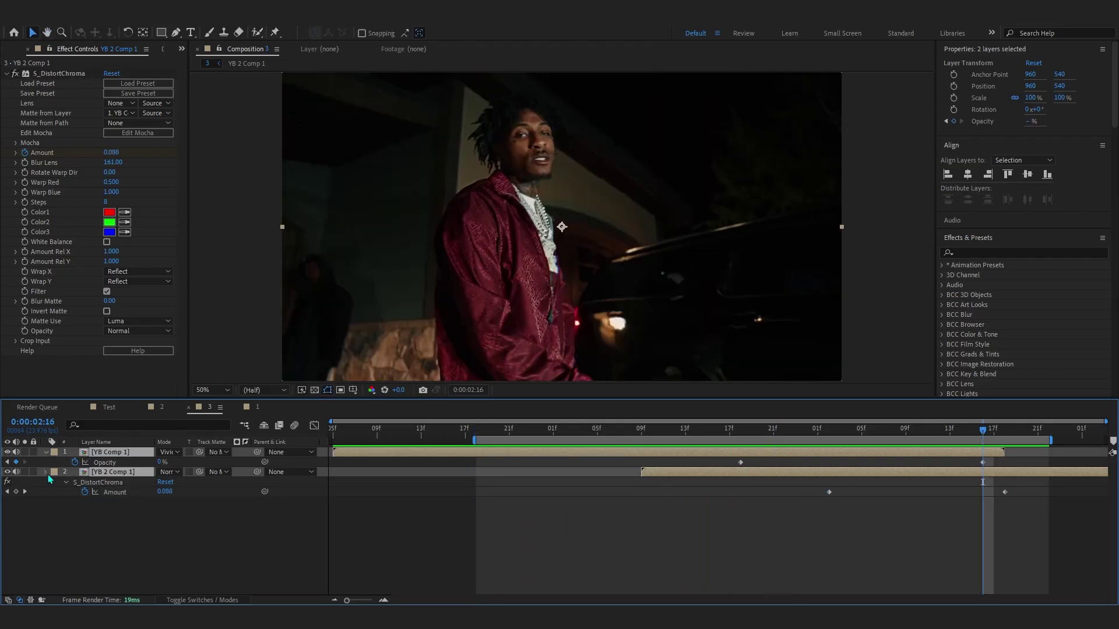
# Pre-compose YB Comp 1 and YB 2 Comp 1 together, play back the transition and save the project
pyautogui.click(46, 472)
pyautogui.rightClick(96, 462)
pyautogui.click(116, 379)
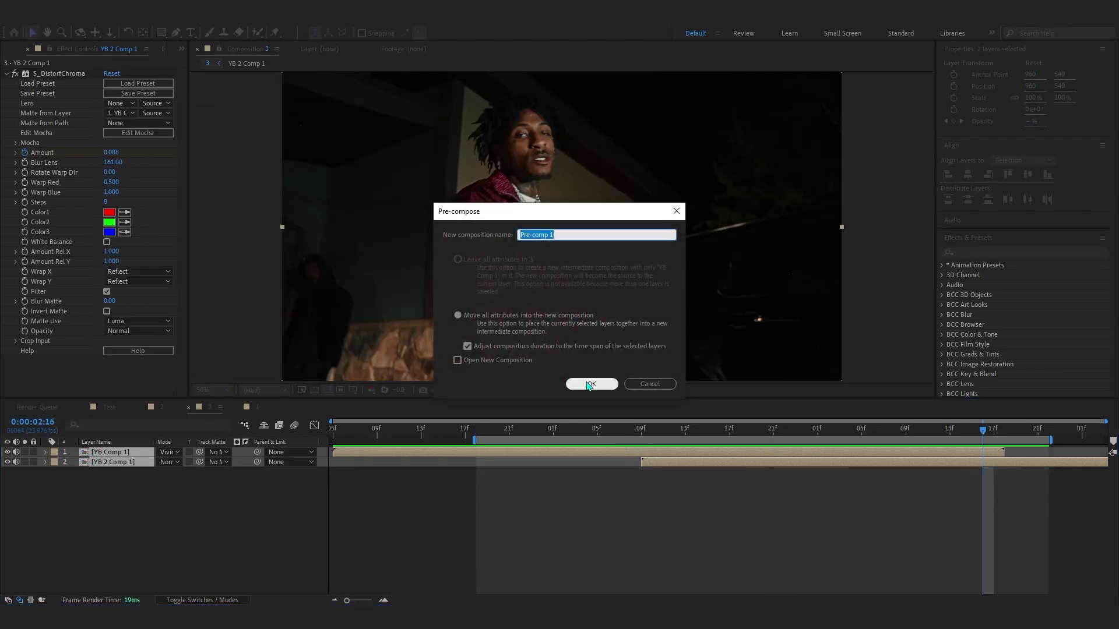
pyautogui.press('Return')
pyautogui.click(1038, 431)
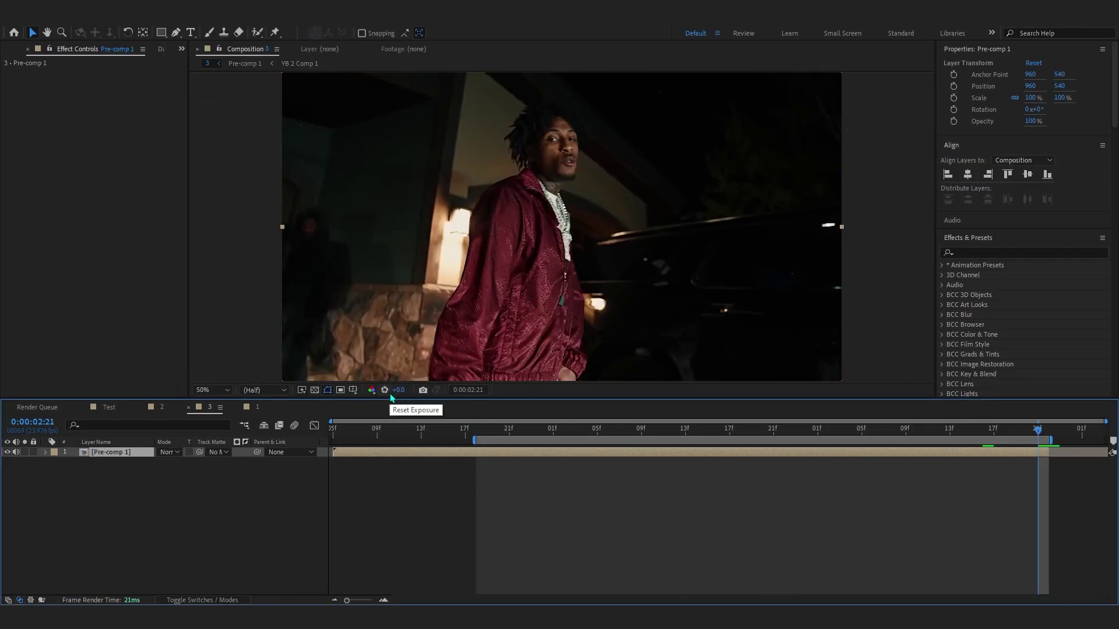
pyautogui.press('space')
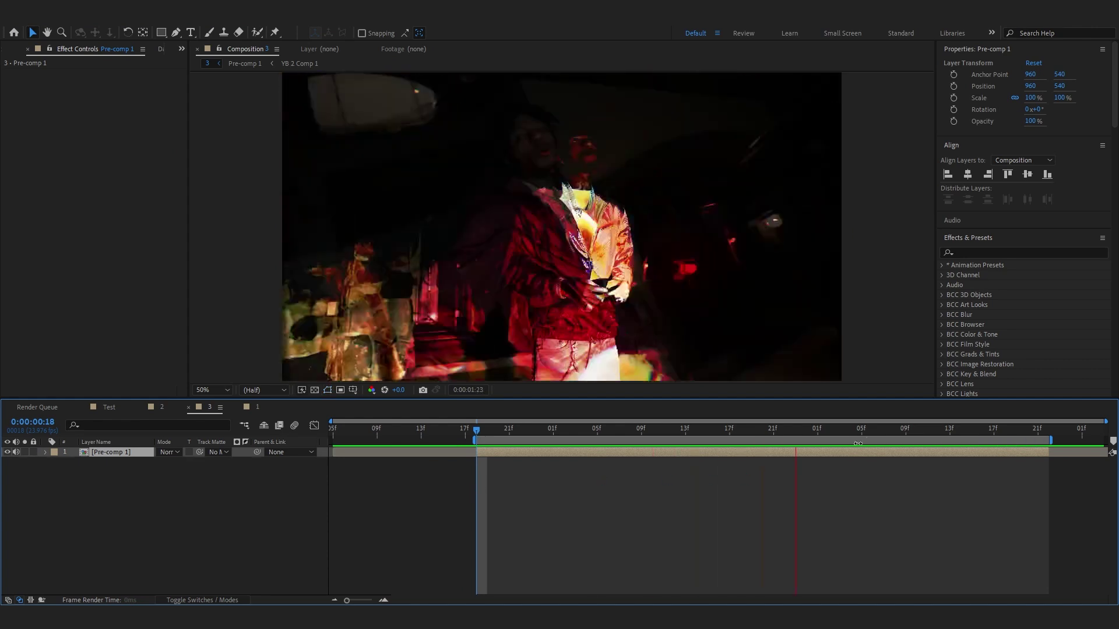
pyautogui.hotkey('ctrl', 's')
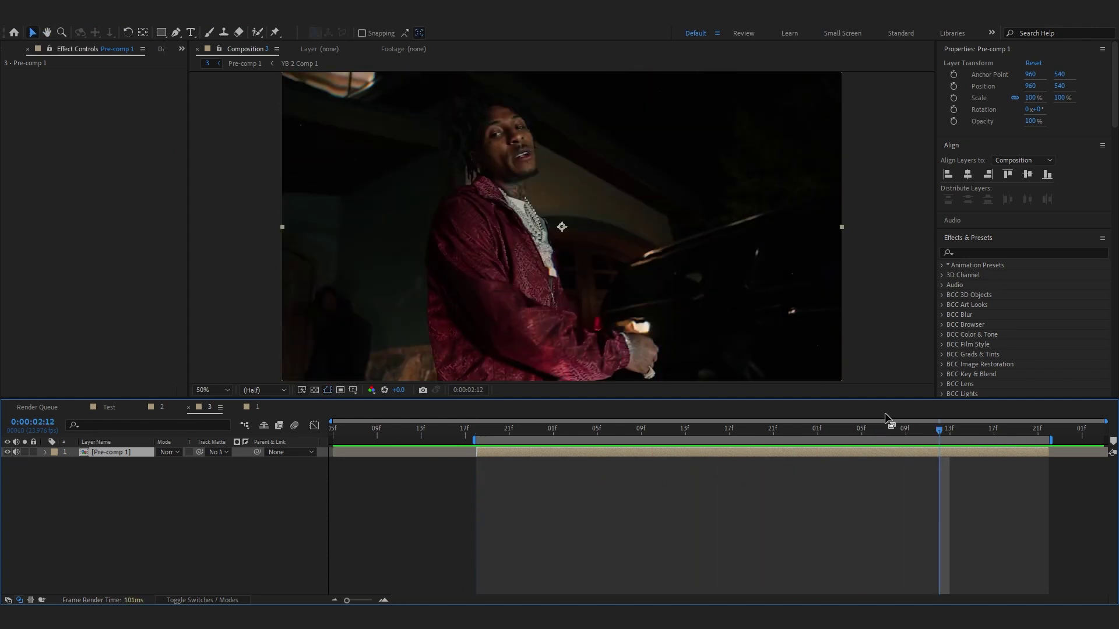
# Add a new adjustment layer above the pre-composed transition
pyautogui.moveTo(900, 431); pyautogui.dragTo(661, 469)
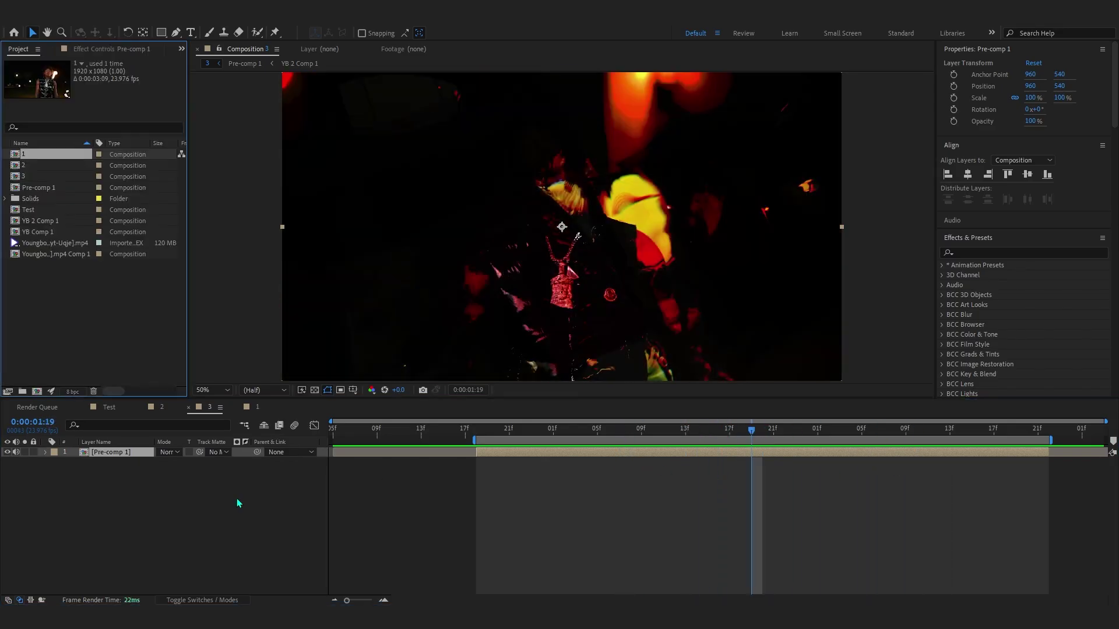
pyautogui.rightClick(239, 503)
pyautogui.moveTo(274, 357)
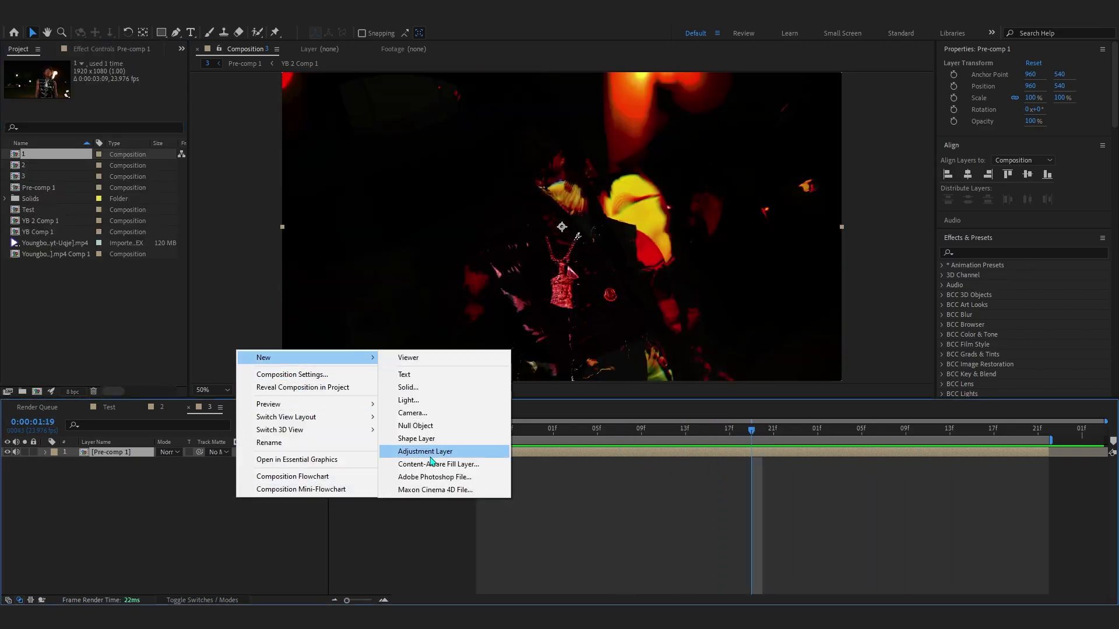
pyautogui.click(432, 459)
# Apply the ASIM PUDDLE FADE user preset from Essential Effects & Transition V2 to the adjustment layer at 0:00:01:03
pyautogui.moveTo(684, 436); pyautogui.dragTo(575, 446)
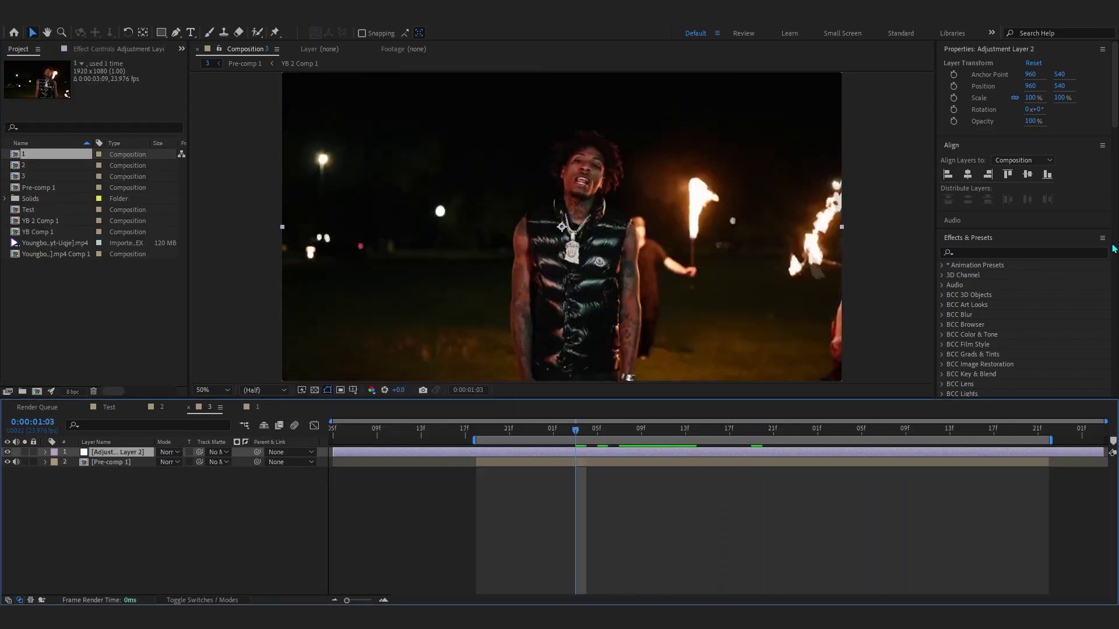
pyautogui.scroll(-2, 1111, 247)
pyautogui.click(941, 197)
pyautogui.click(942, 194)
pyautogui.click(952, 214)
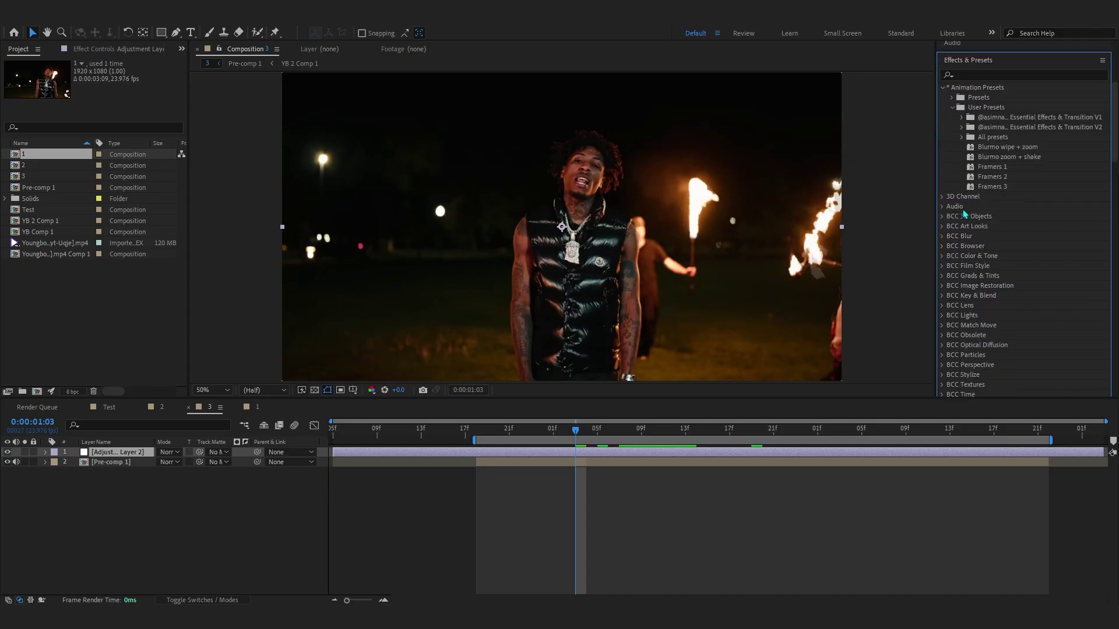
pyautogui.click(926, 128)
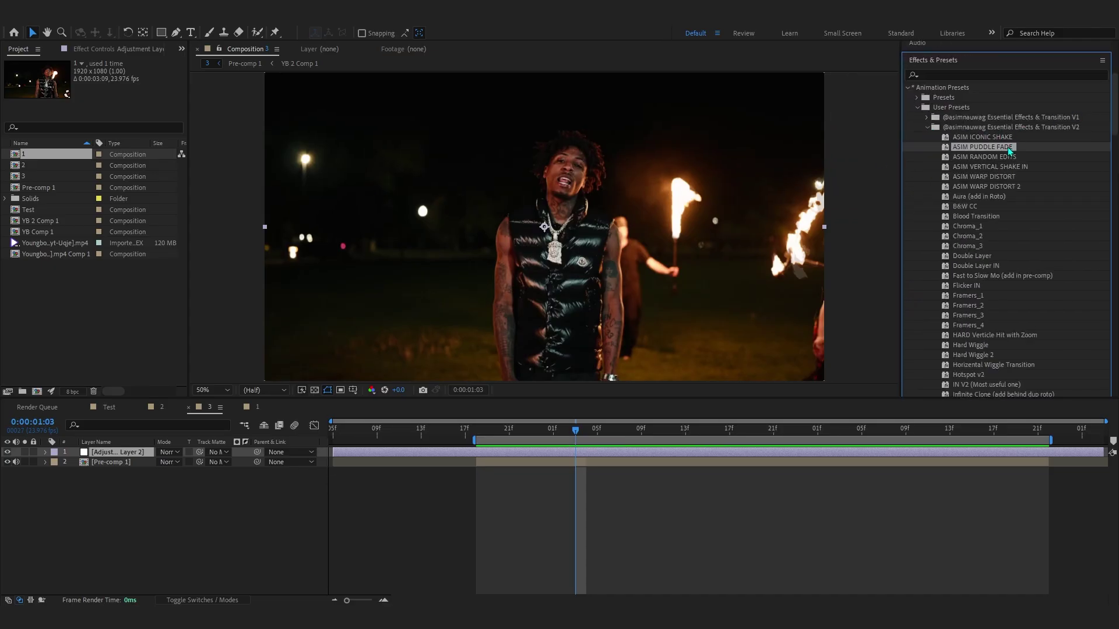
pyautogui.scroll(2, 991, 208)
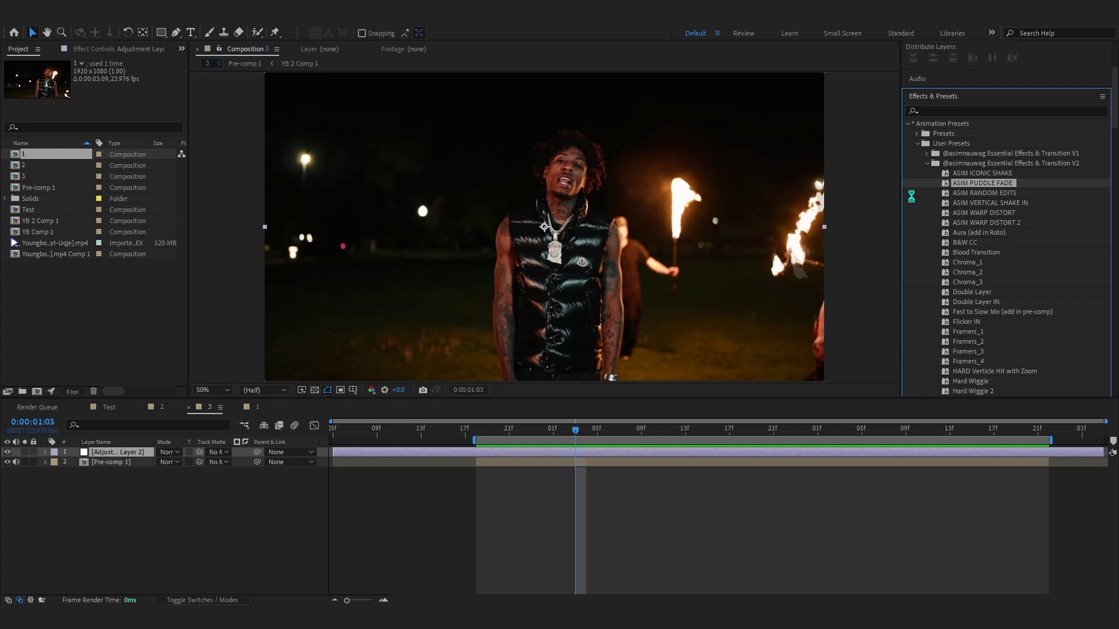
pyautogui.moveTo(982, 183); pyautogui.dragTo(749, 260)
# Reveal the adjustment layer's keyframes, align the middle ones with 0:00:01:17 and extend the layer to the composition's end
pyautogui.press('u')
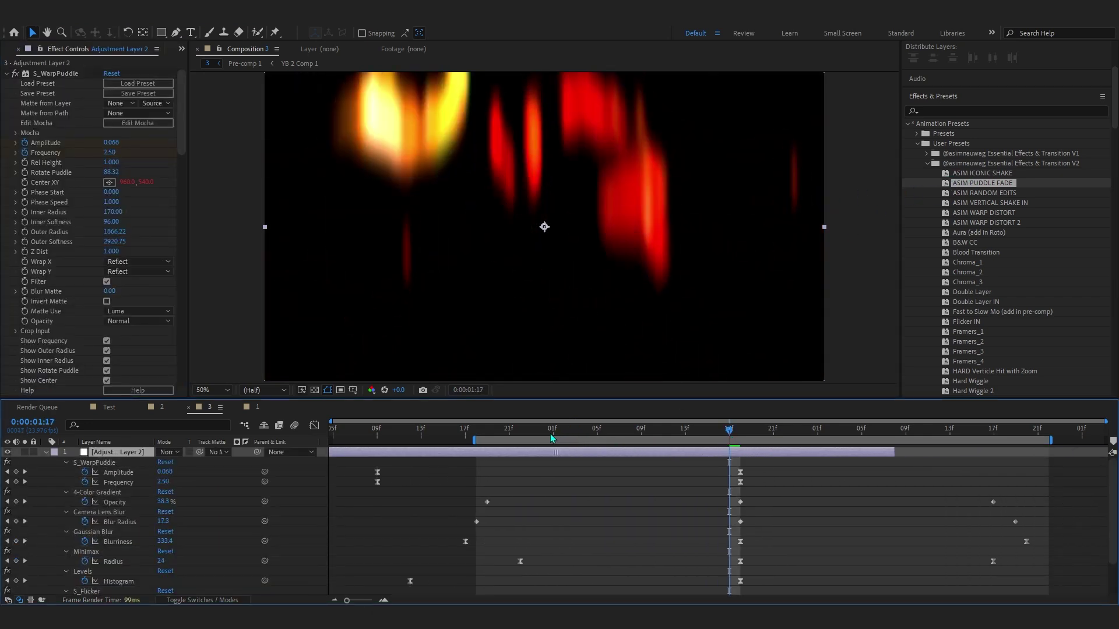
pyautogui.hotkey('alt', 'pageup')
pyautogui.moveTo(887, 451); pyautogui.dragTo(1108, 451)
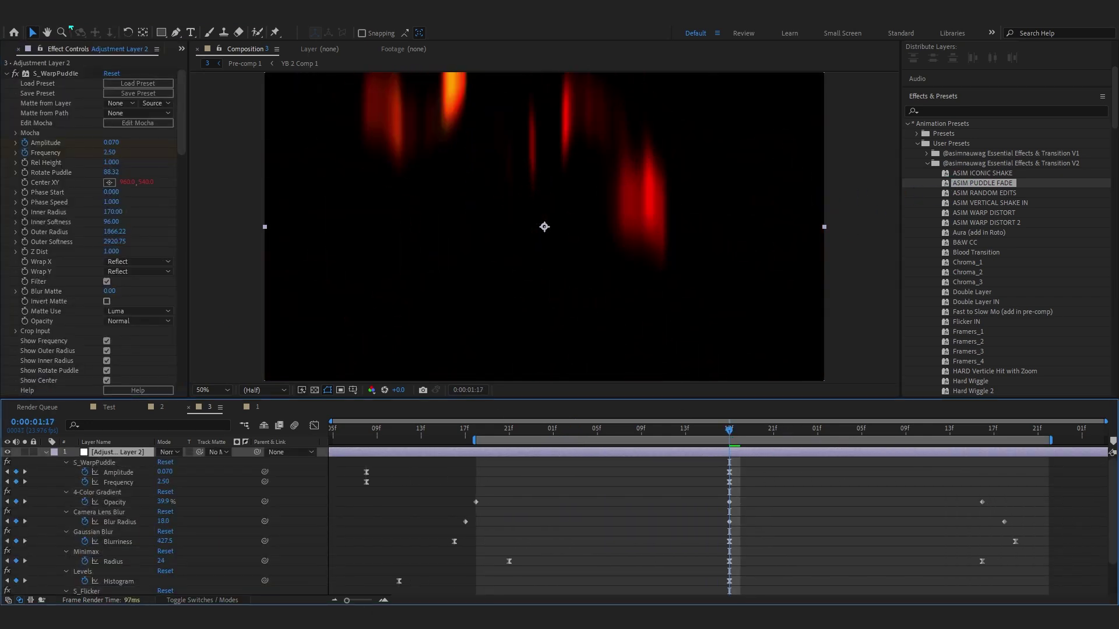
# Extend the duration of composition 3 in its composition settings to make room past the adjustment layer's last keyframes
pyautogui.click(66, 21)
pyautogui.click(96, 48)
pyautogui.click(483, 350)
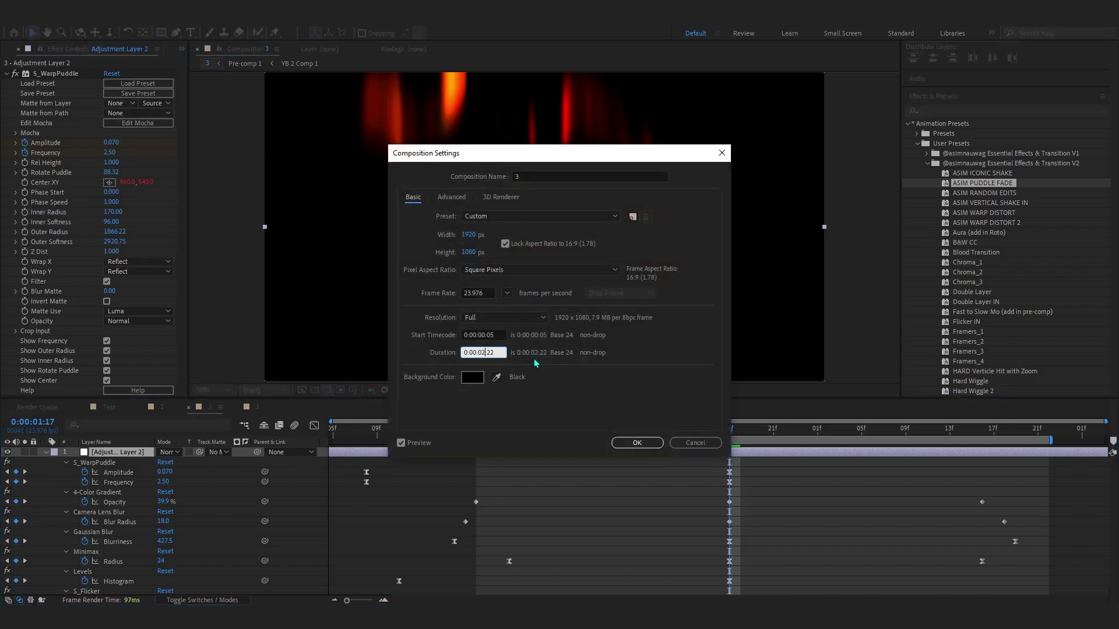
pyautogui.press('Return')
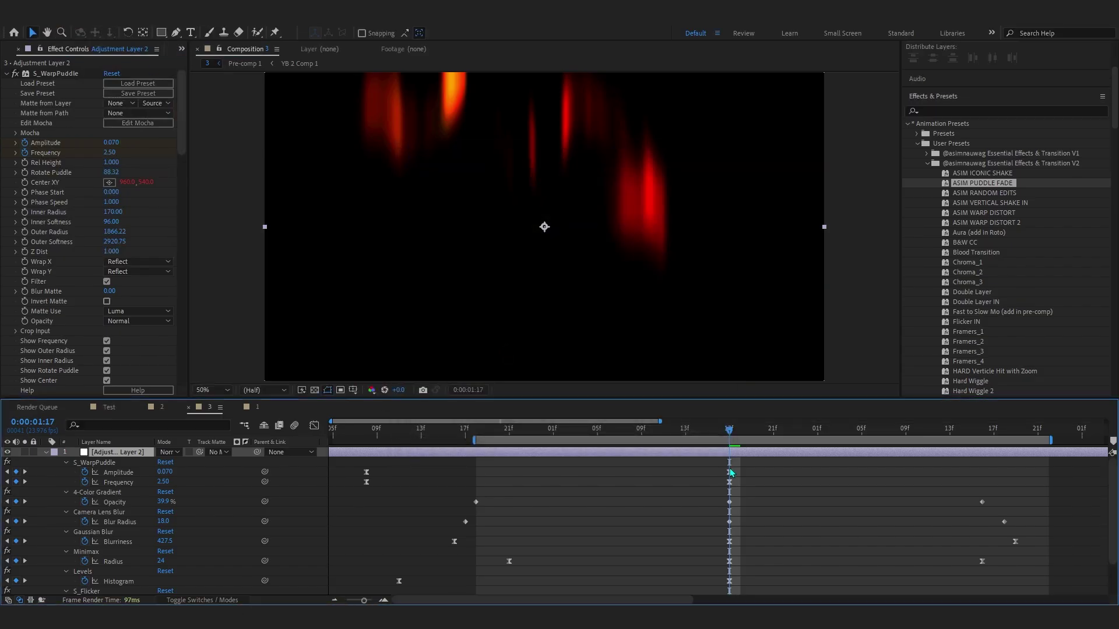
# Select all of the adjustment layer's effect keyframes and compress their spacing around the middle ones, then play back the result
pyautogui.moveTo(318, 461); pyautogui.dragTo(845, 597)
pyautogui.moveTo(749, 582); pyautogui.dragTo(273, 392)
pyautogui.moveTo(759, 478); pyautogui.dragTo(537, 480)
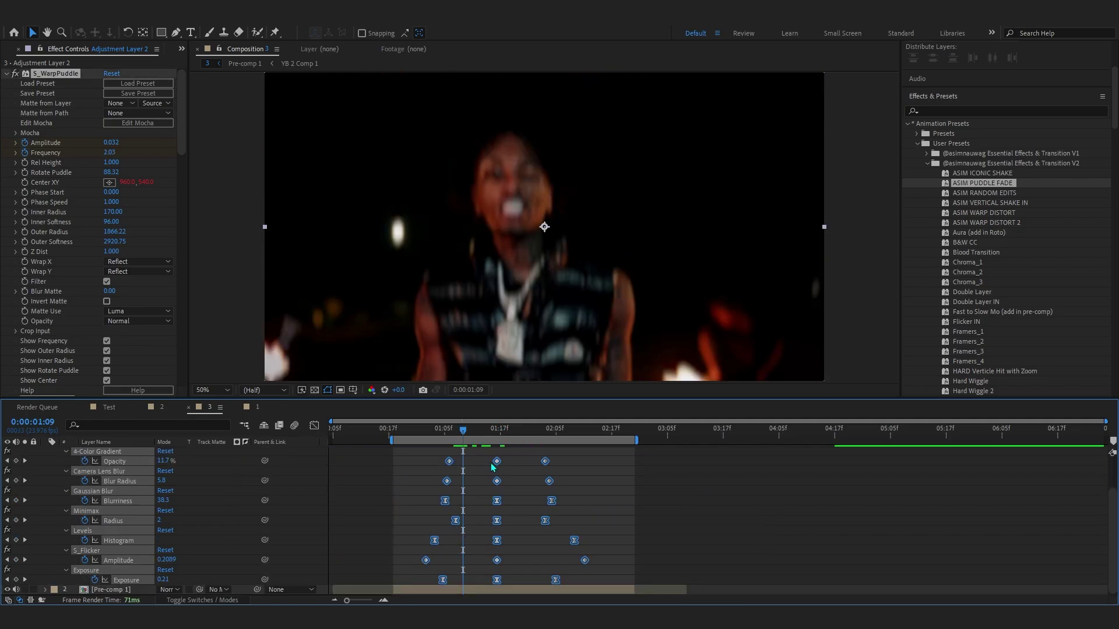
pyautogui.moveTo(493, 467); pyautogui.dragTo(477, 464)
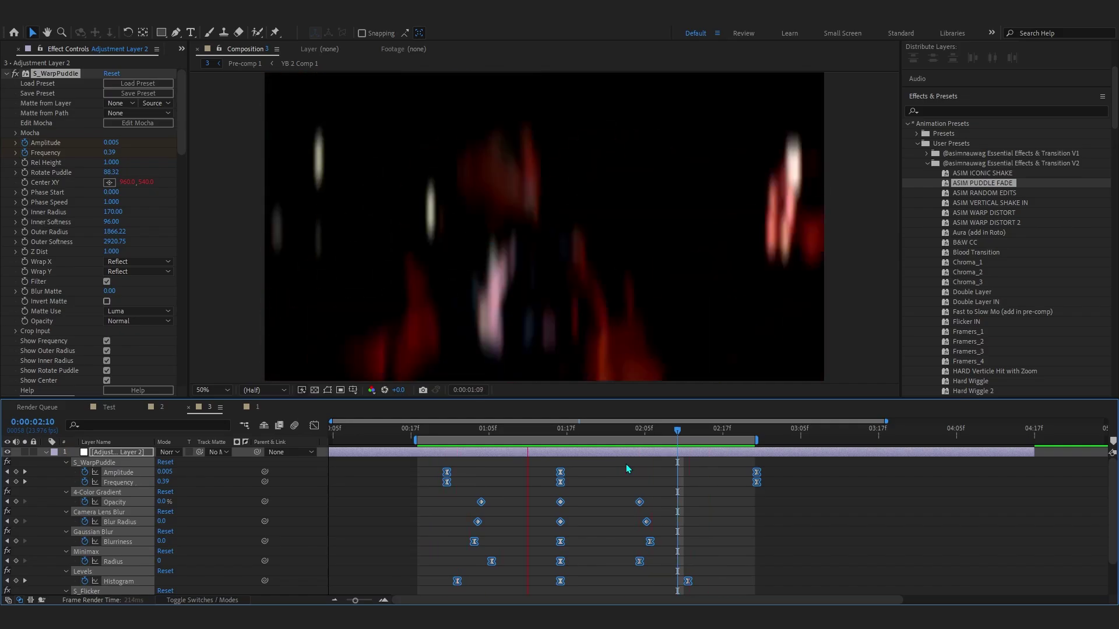
# Collapse the adjustment layer and play back the transition around 0:00:01:03 with the layer hidden and shown to compare
pyautogui.click(46, 452)
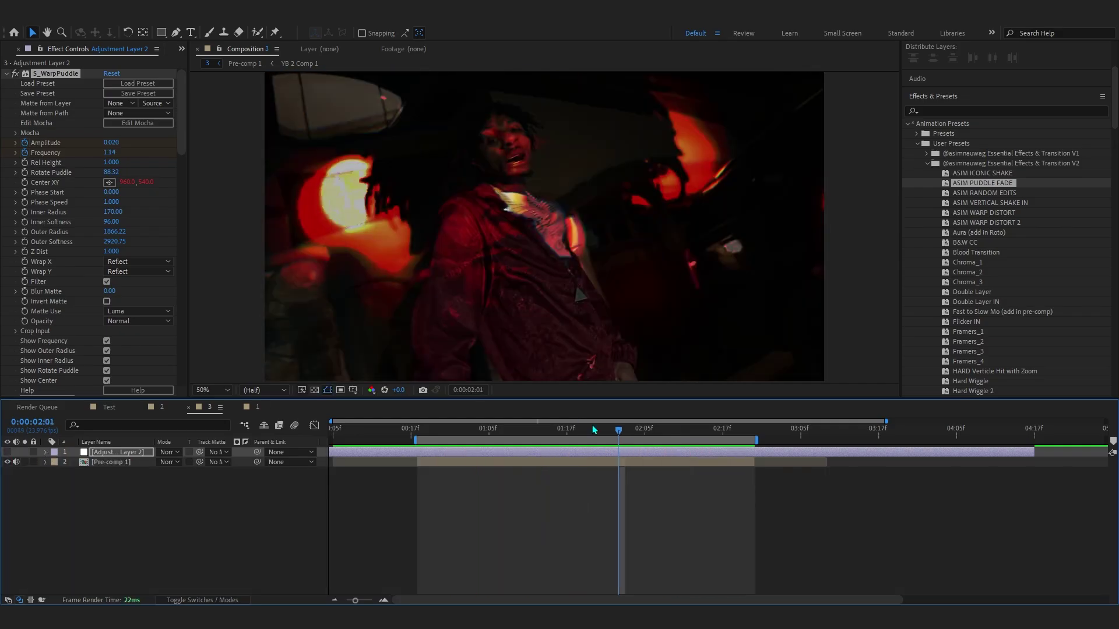
pyautogui.moveTo(594, 429); pyautogui.dragTo(481, 441)
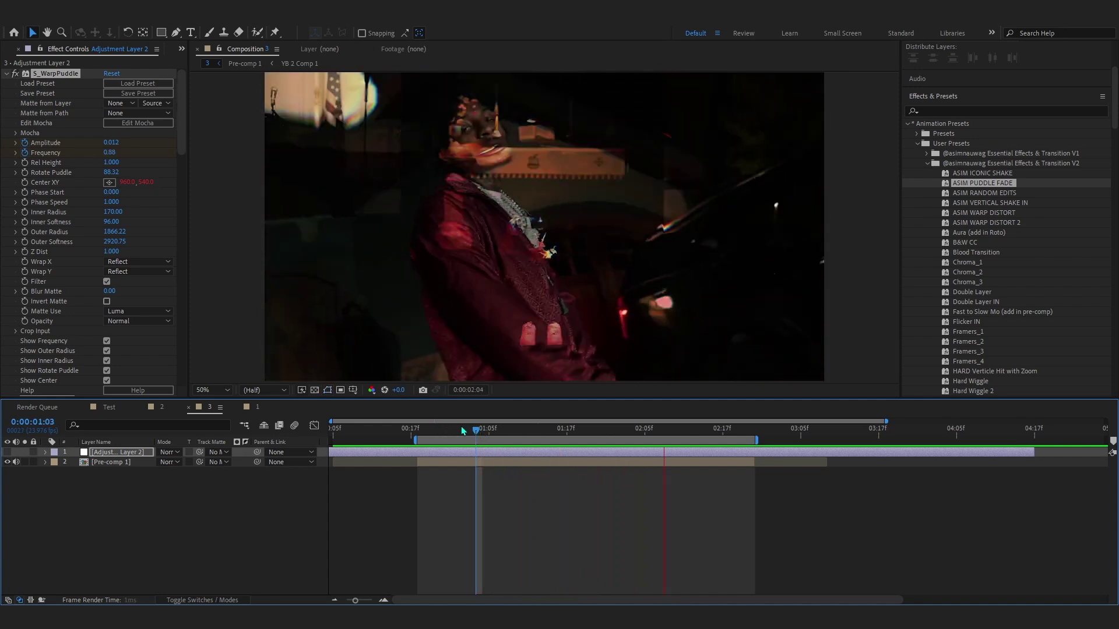
pyautogui.press('space')
pyautogui.click(14, 455)
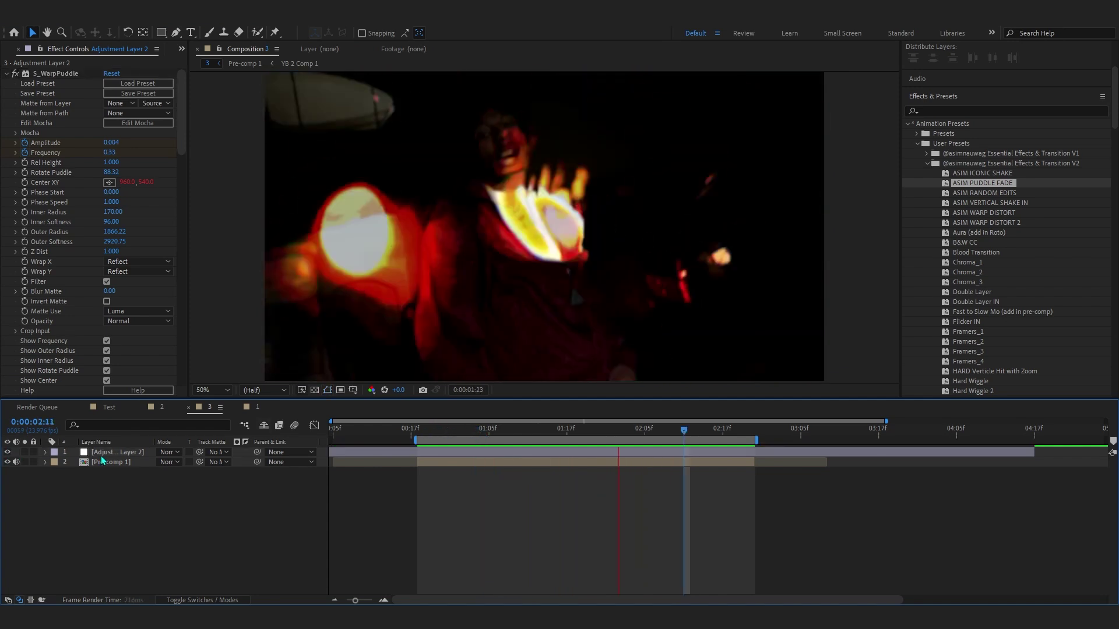